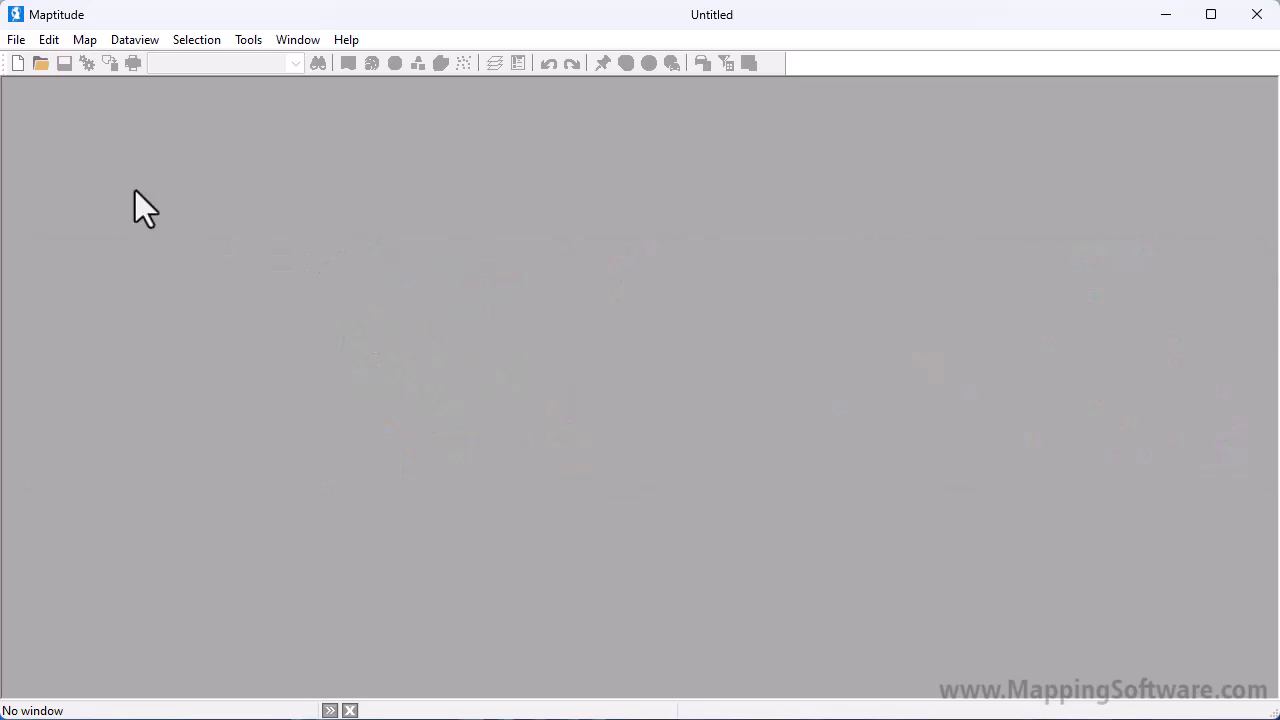
Start a new workspace as a new map of territory data to launch the Territory Wizard.
{"action": "left_click", "coordinate": [16, 40]}
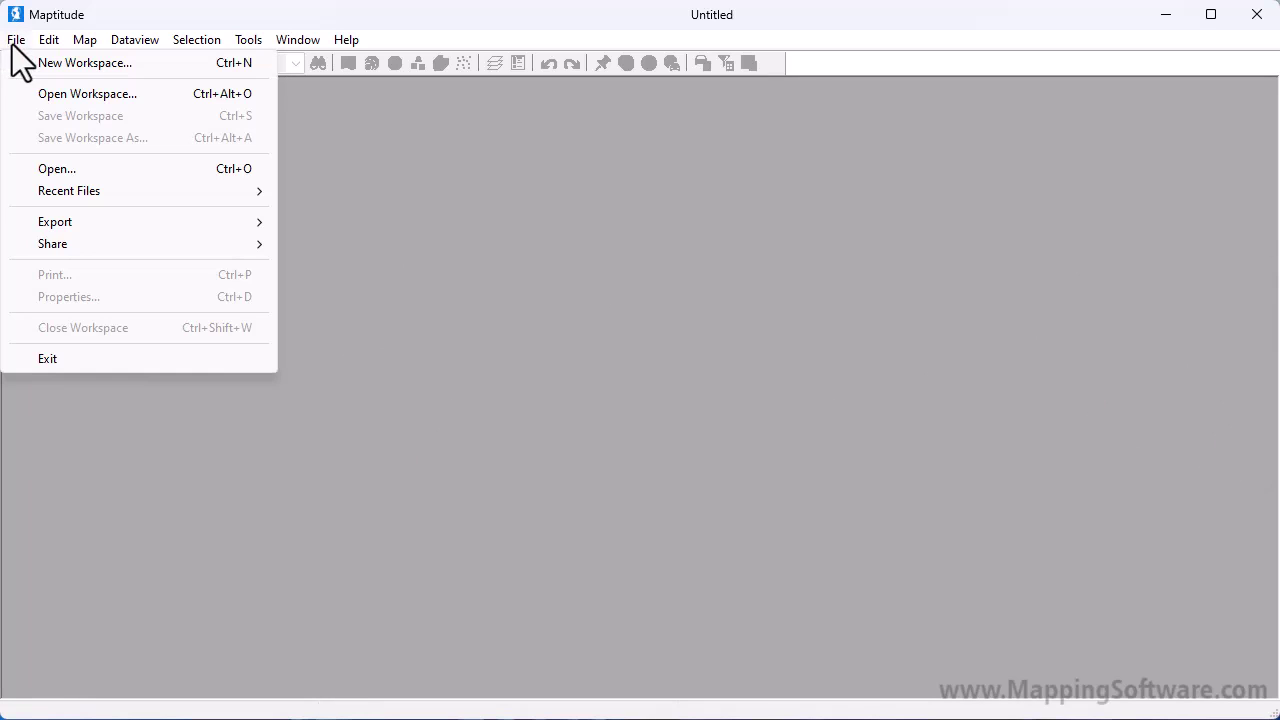
{"action": "left_click", "coordinate": [37, 66]}
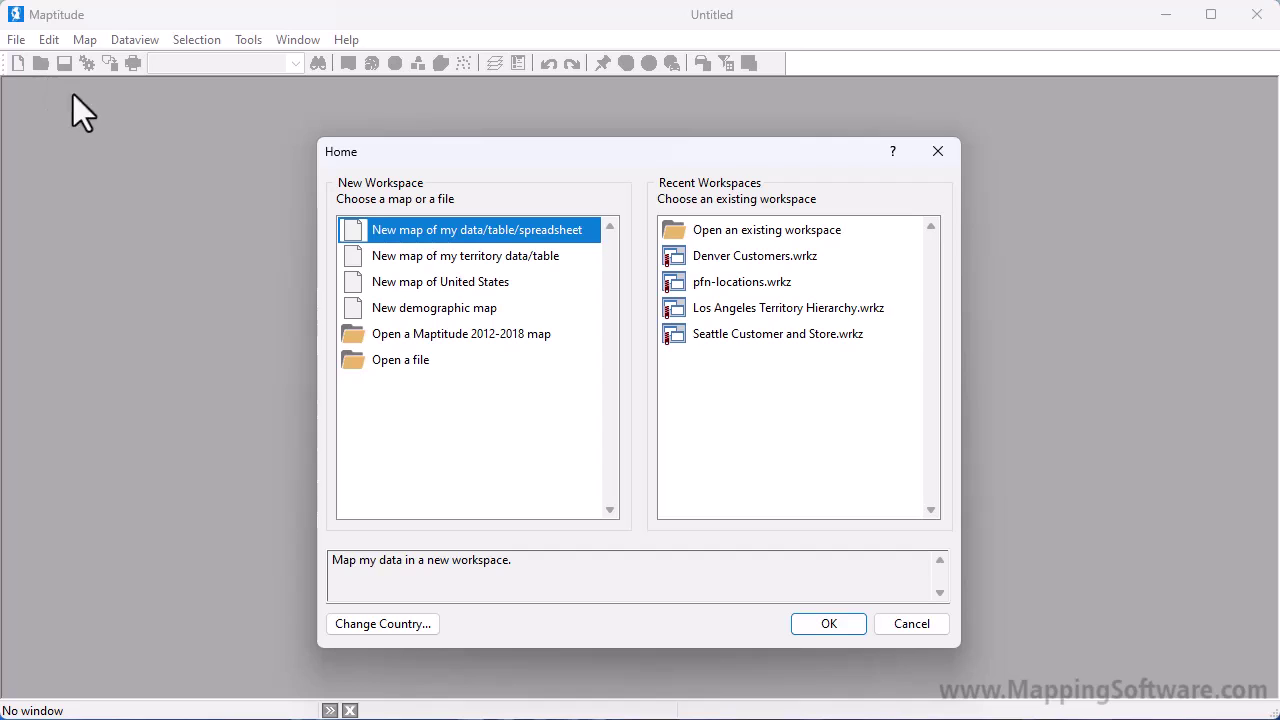
{"action": "left_click", "coordinate": [417, 258]}
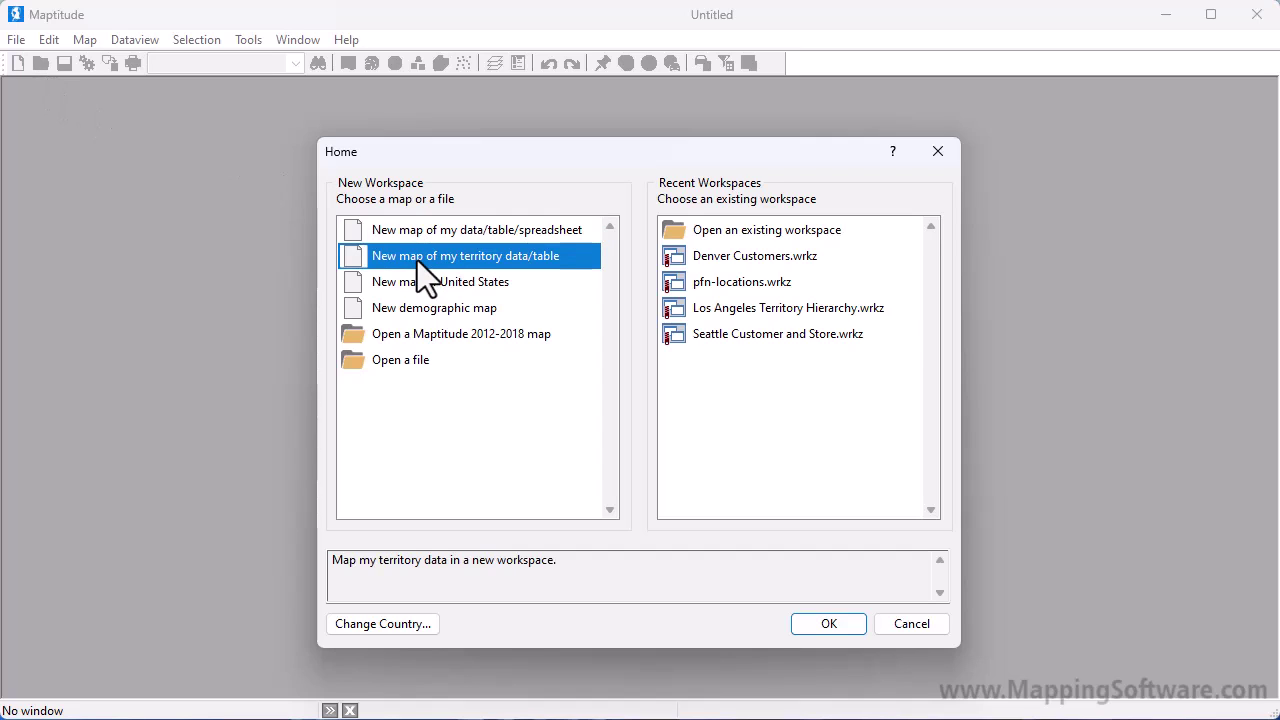
{"action": "left_click", "coordinate": [845, 627]}
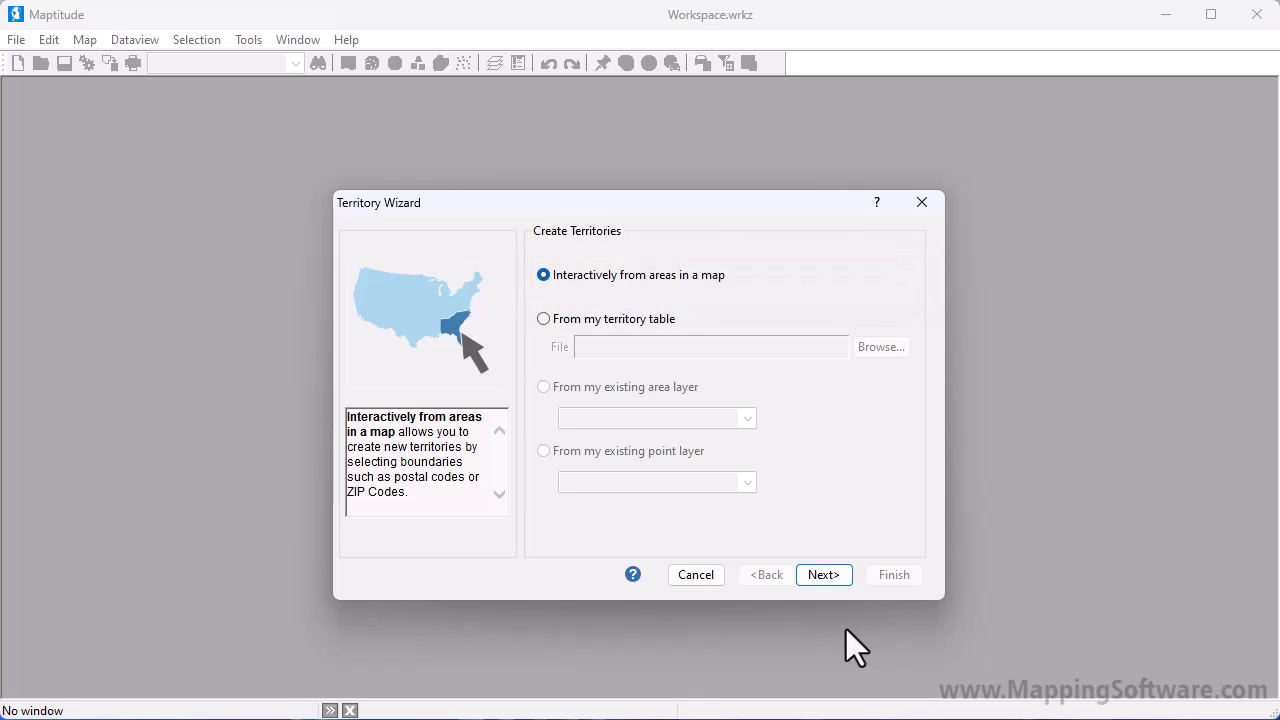
Keep 5-Digit ZIP Code as the geography layer for the territories.
{"action": "left_click", "coordinate": [802, 571]}
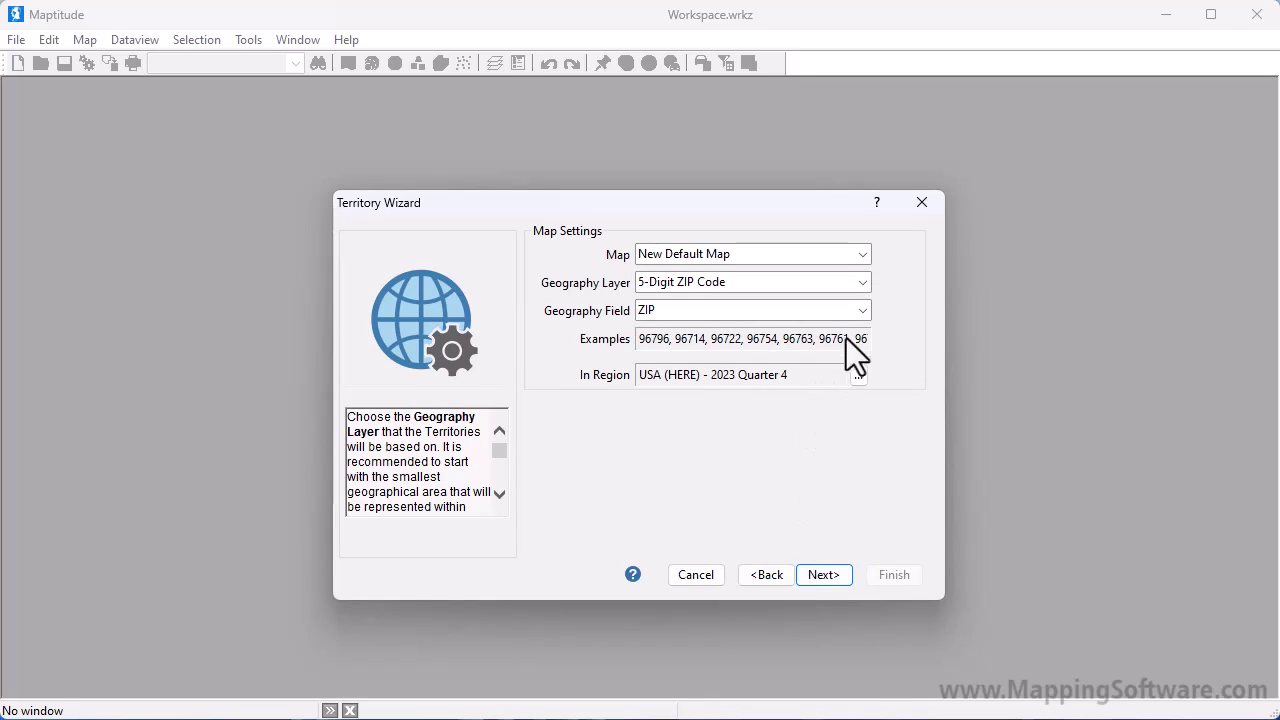
{"action": "left_click", "coordinate": [863, 283]}
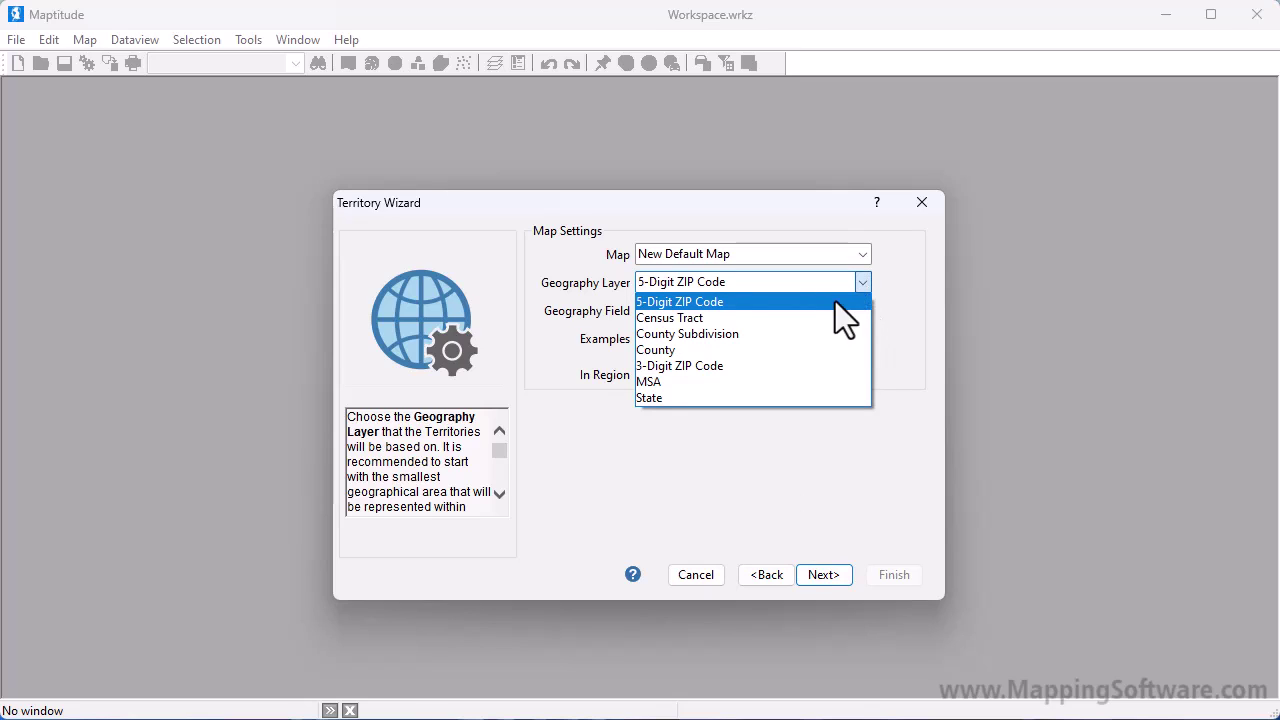
{"action": "left_click", "coordinate": [835, 301]}
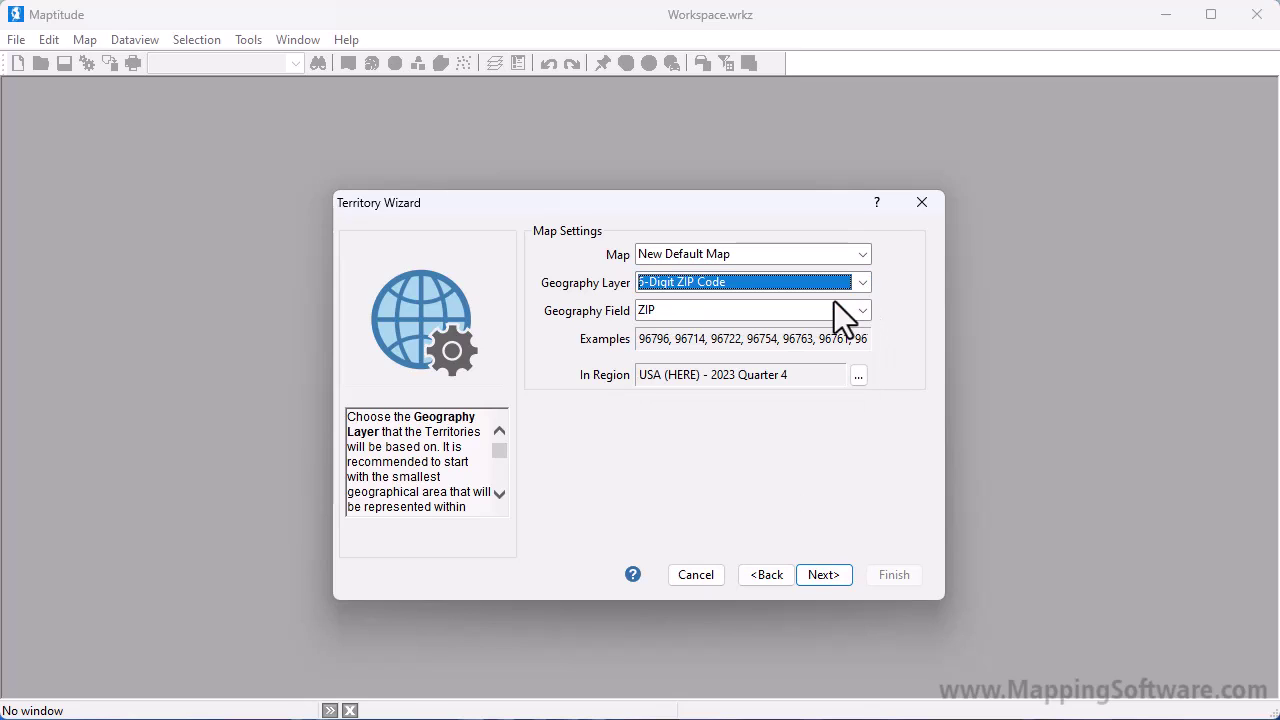
Leave the hierarchy with only the single Territory level, removing District and Region.
{"action": "left_click", "coordinate": [837, 575]}
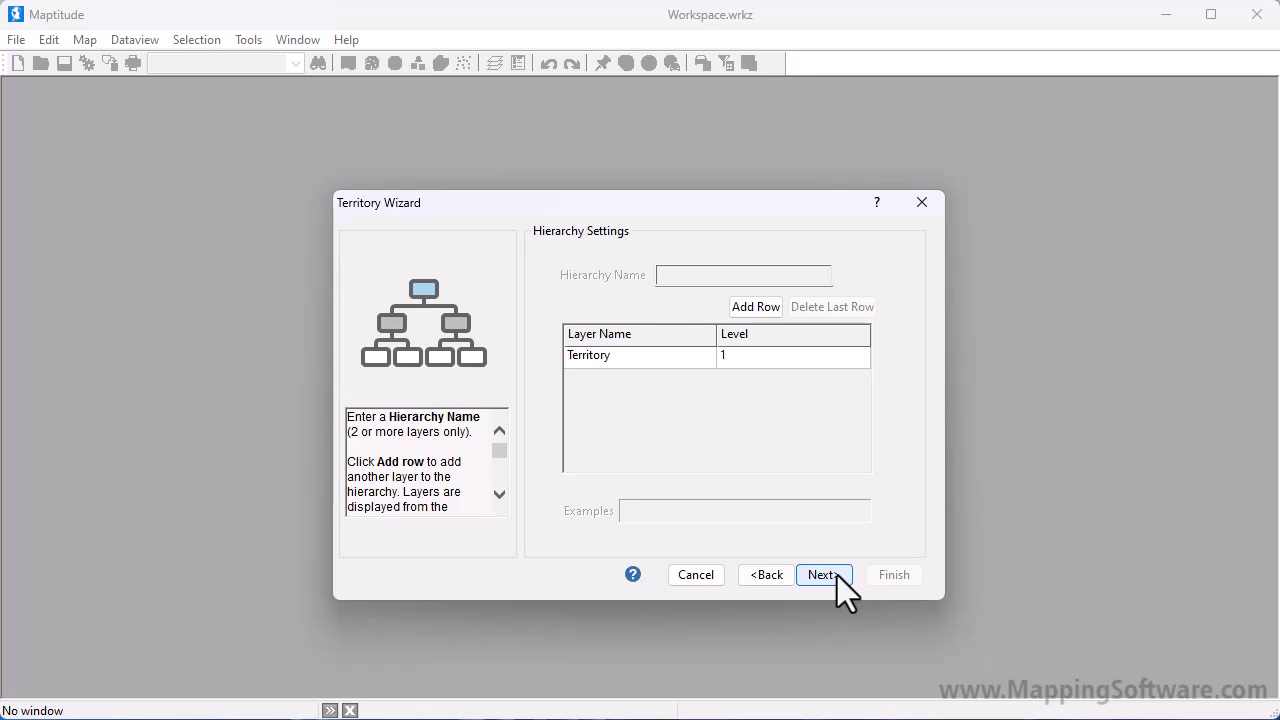
{"action": "left_click", "coordinate": [752, 310]}
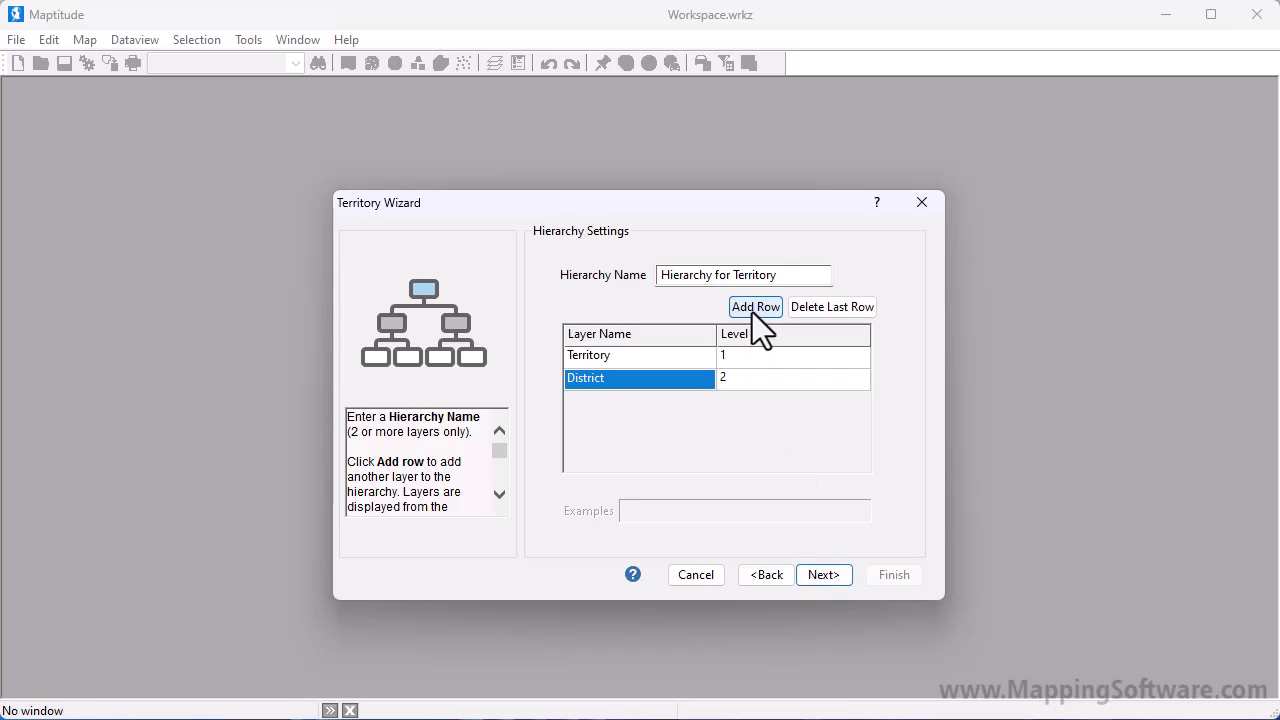
{"action": "left_click", "coordinate": [752, 310]}
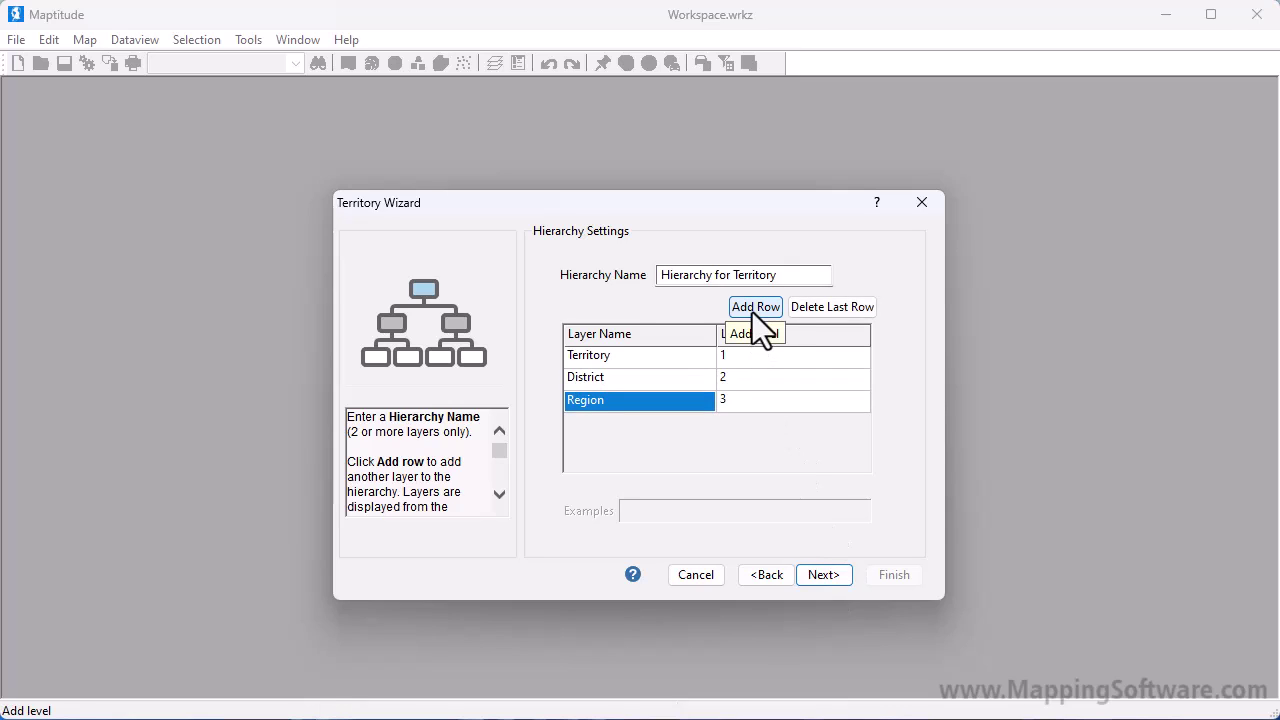
{"action": "left_click", "coordinate": [841, 317]}
{"action": "left_click", "coordinate": [843, 319]}
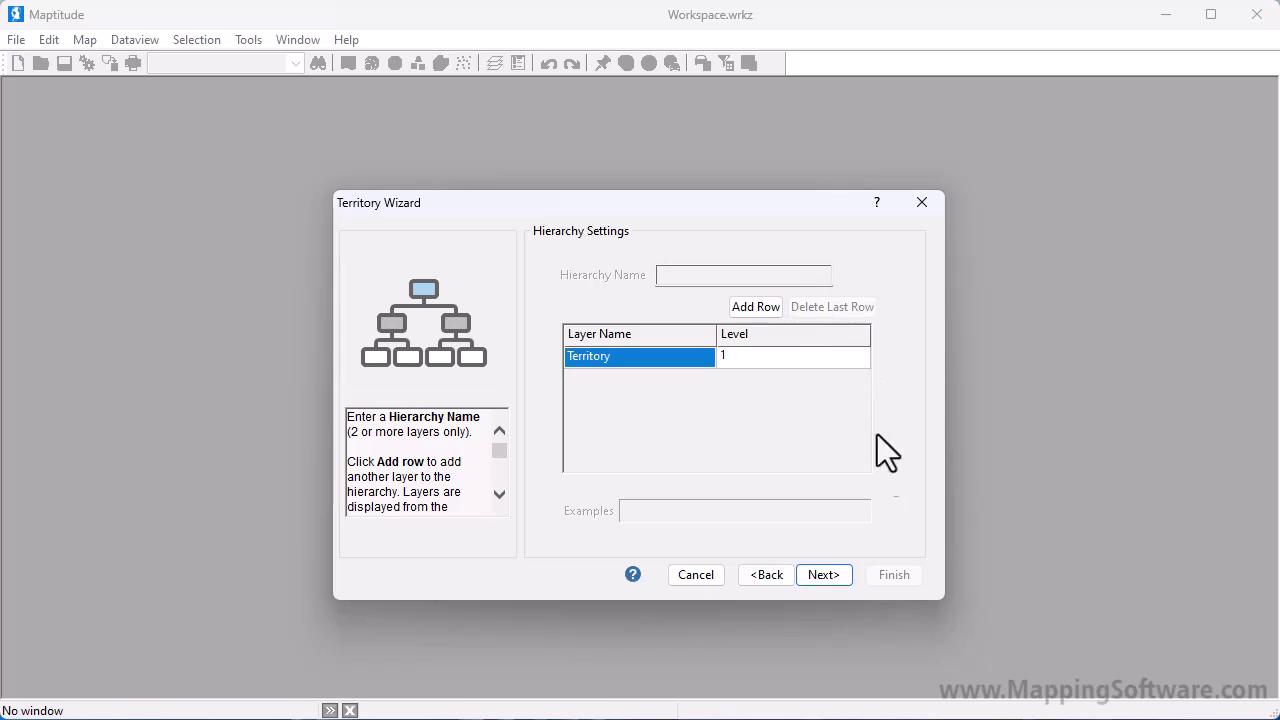
{"action": "left_click", "coordinate": [832, 572]}
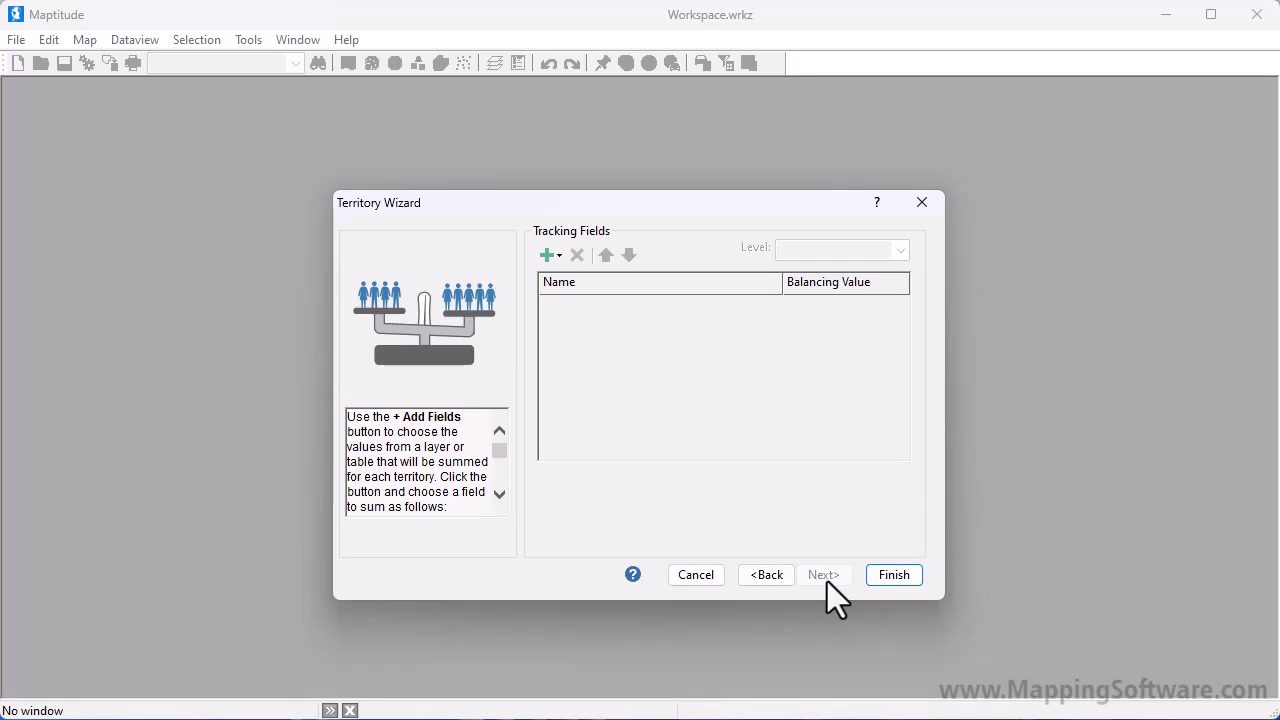
Add Population as a tracking field with a 200000 balancing value and finish the wizard.
{"action": "left_click", "coordinate": [559, 256]}
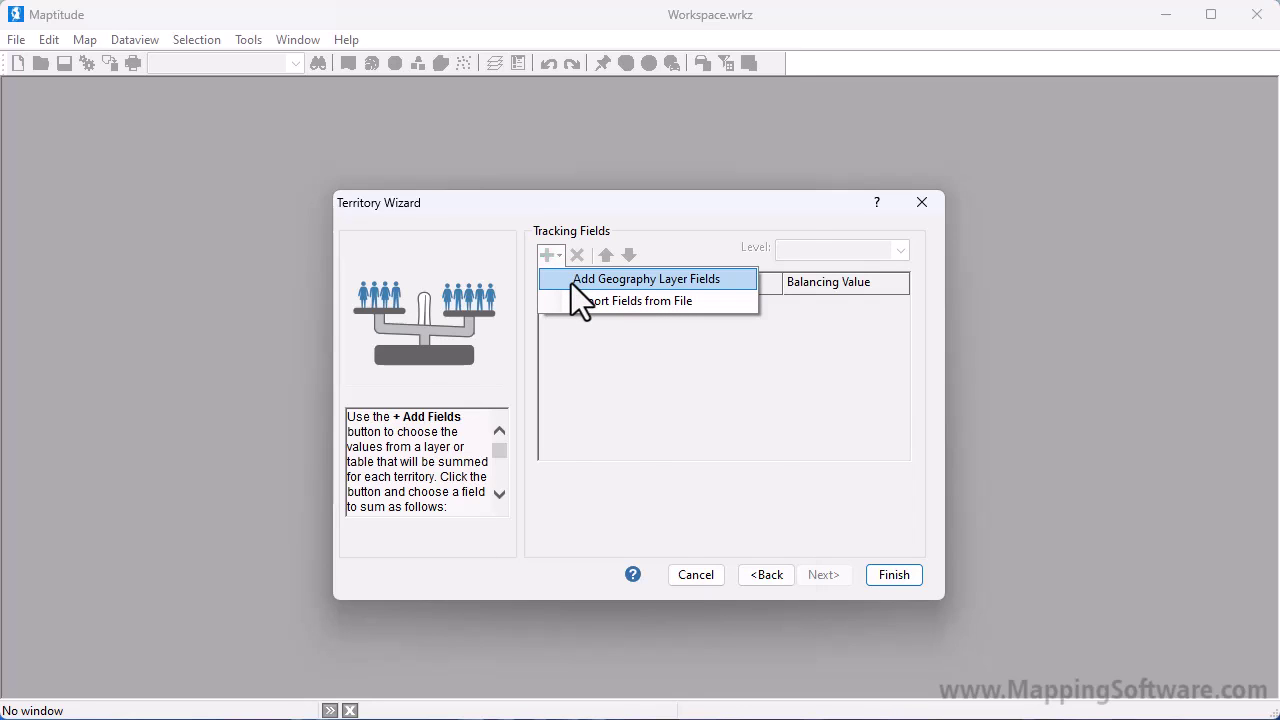
{"action": "left_click", "coordinate": [571, 280]}
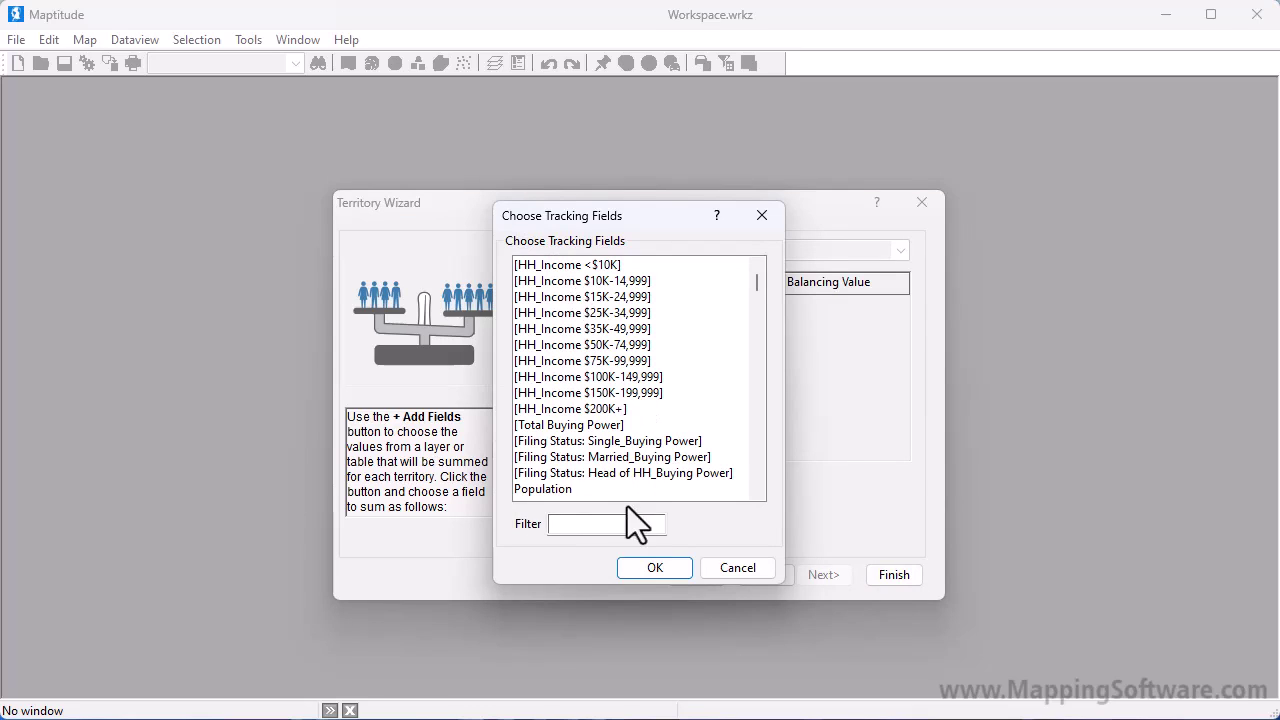
{"action": "left_click", "coordinate": [590, 487]}
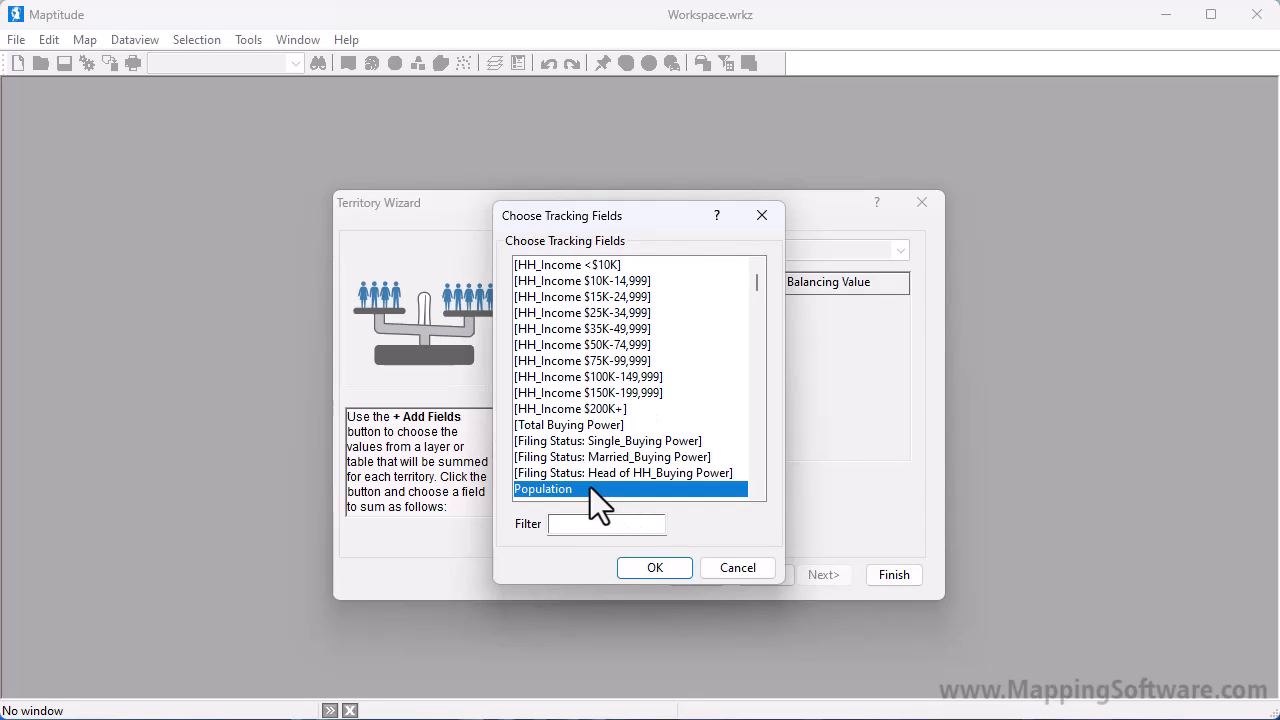
{"action": "left_click", "coordinate": [646, 570]}
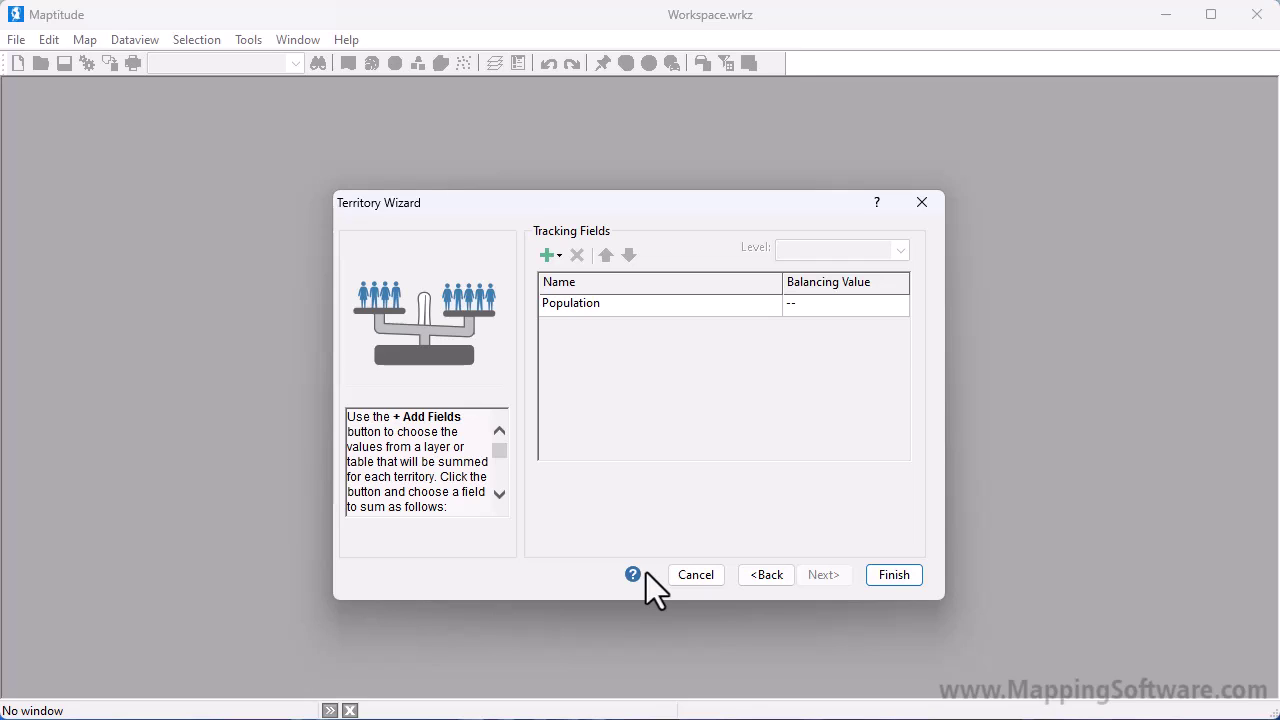
{"action": "left_click", "coordinate": [794, 310]}
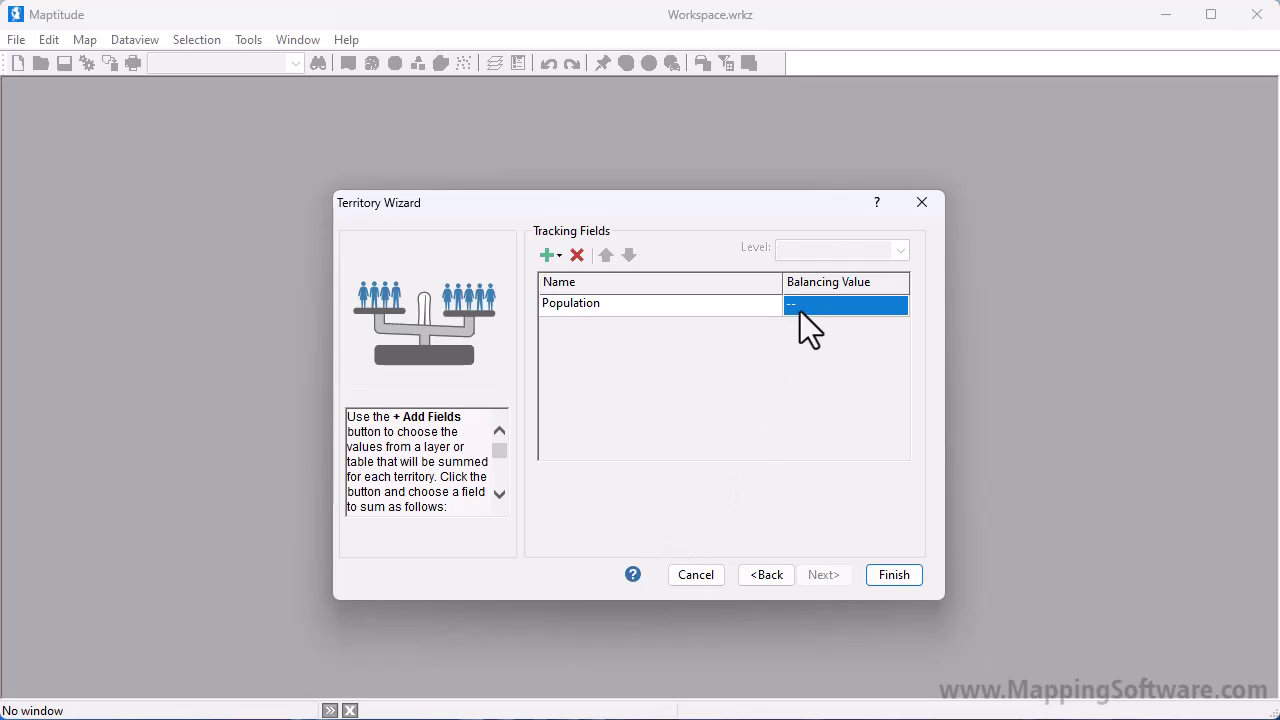
{"action": "type", "text": "2"}
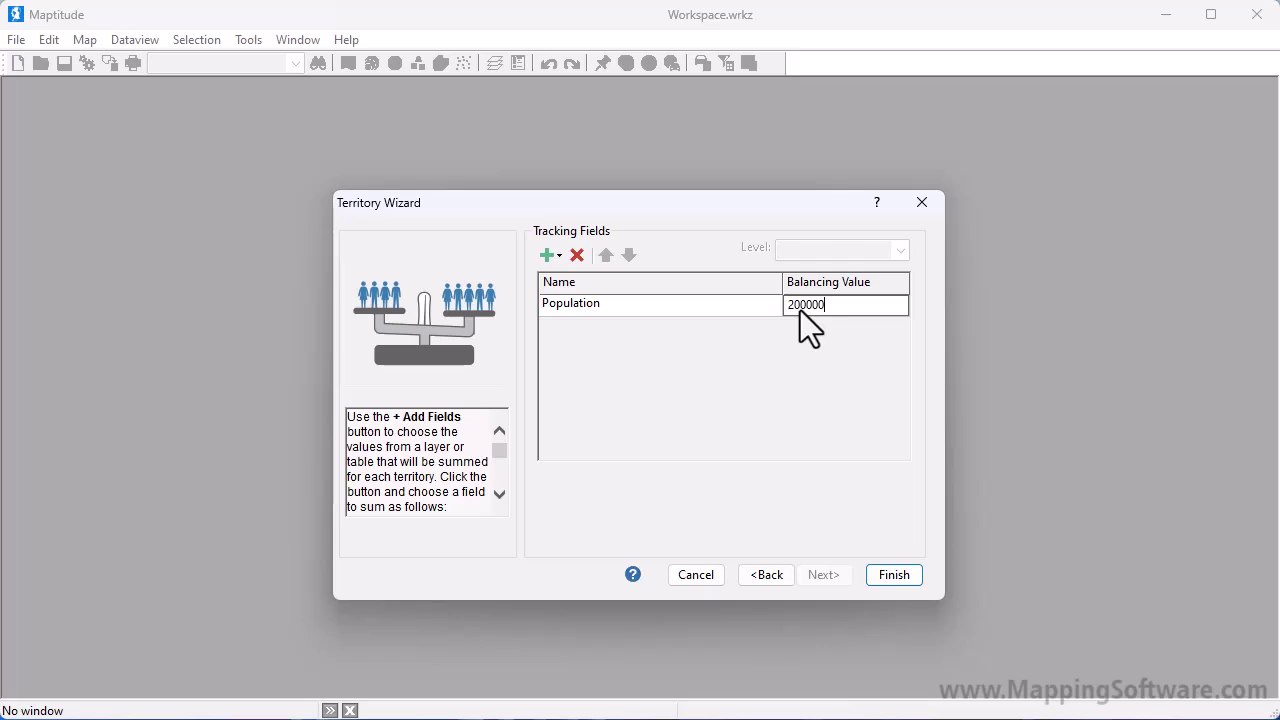
{"action": "type", "text": "00000"}
{"action": "left_click", "coordinate": [895, 575]}
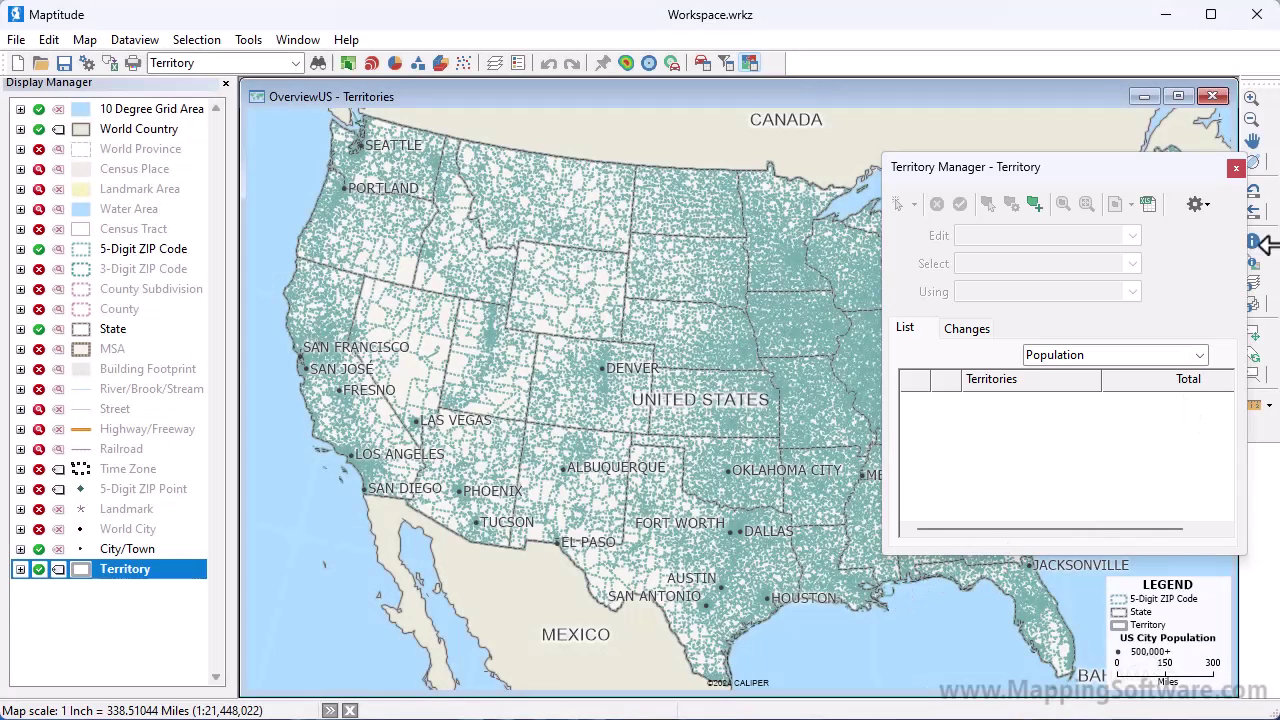
Zoom from the US into the Roseville area of Minneapolis–St Paul and start a new territory.
{"action": "left_click", "coordinate": [1251, 97]}
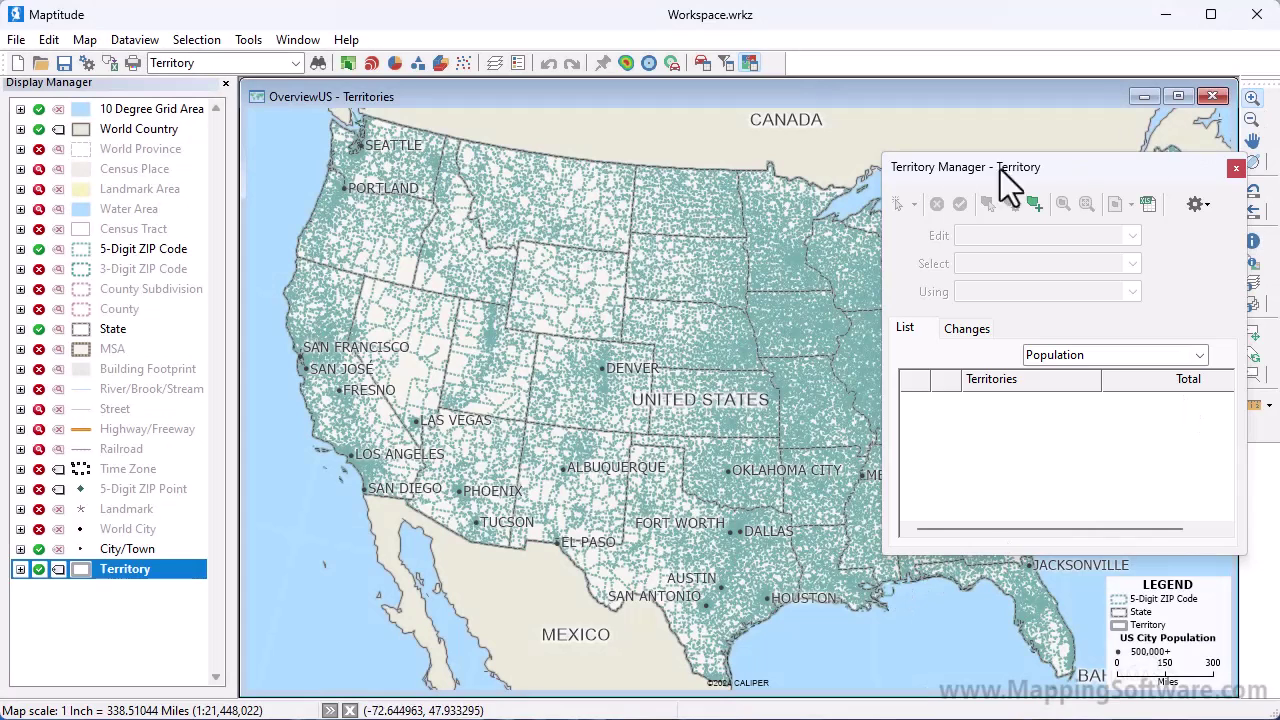
{"action": "left_click", "coordinate": [816, 275]}
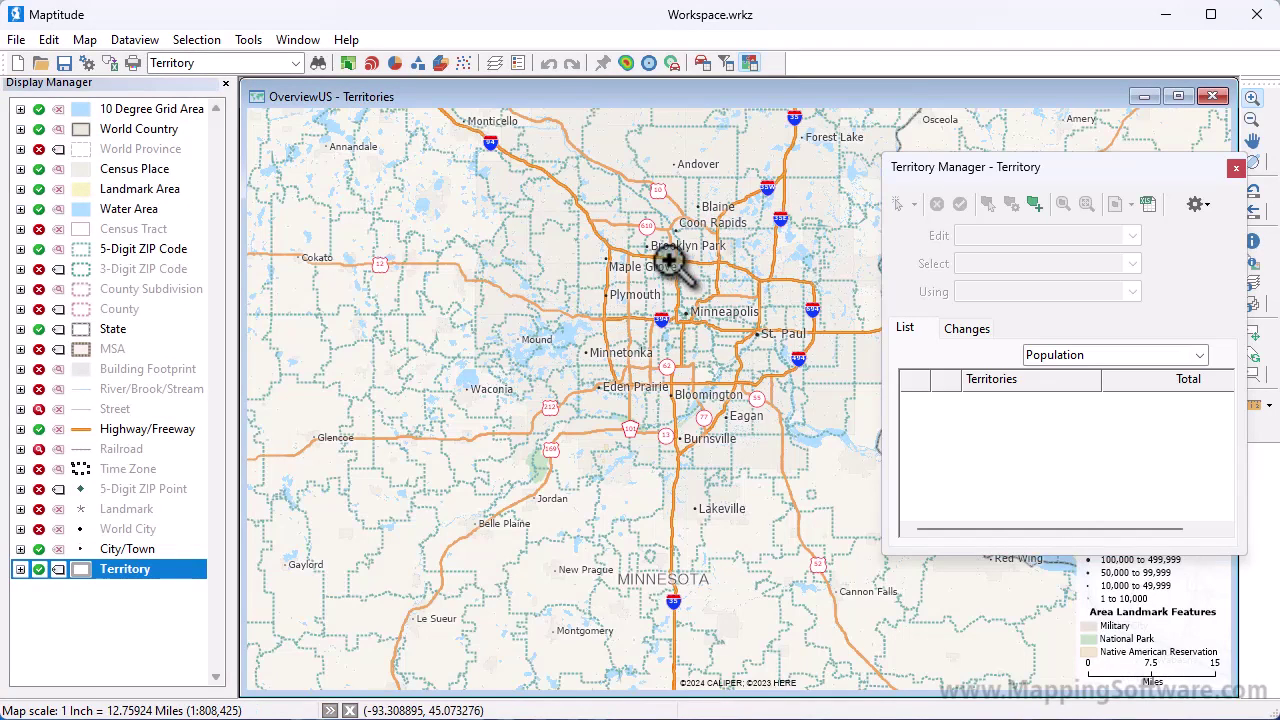
{"action": "left_click_drag", "start_coordinate": [674, 260], "coordinate": [843, 352]}
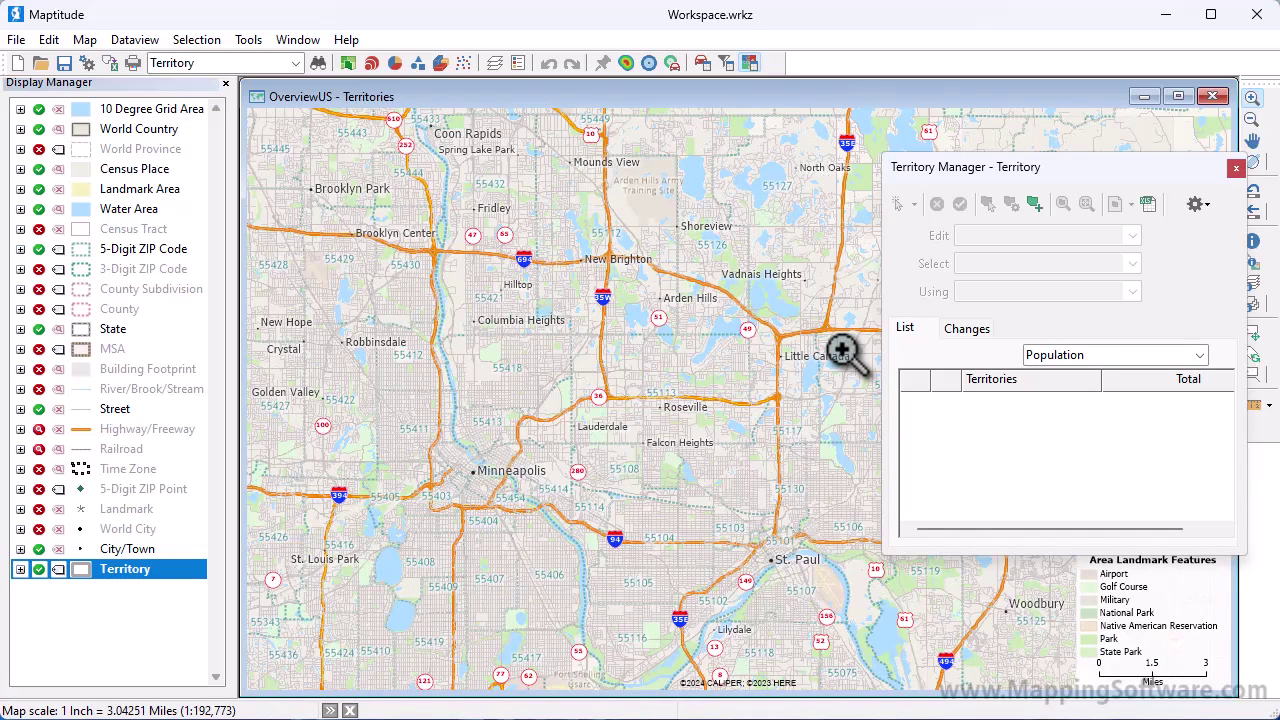
{"action": "left_click", "coordinate": [1036, 206]}
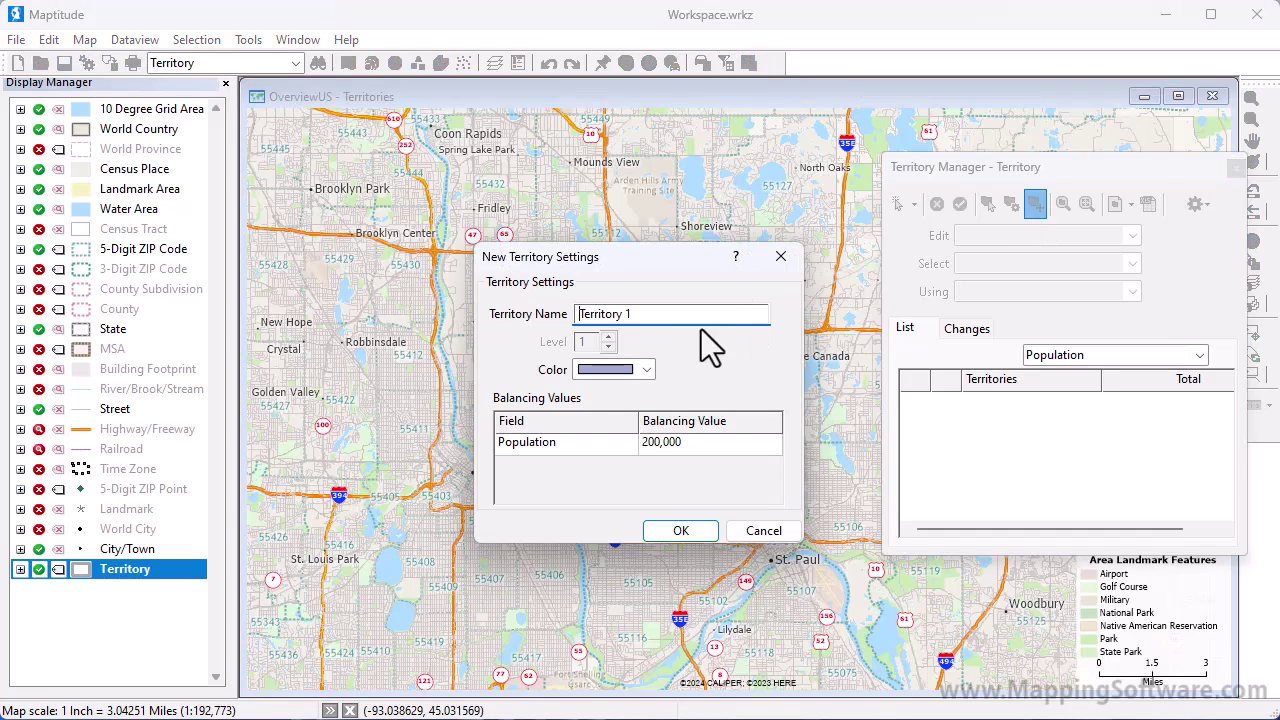
Accept Territory 1's settings, pick areas one at a time, and show the changes summary.
{"action": "left_click", "coordinate": [671, 531]}
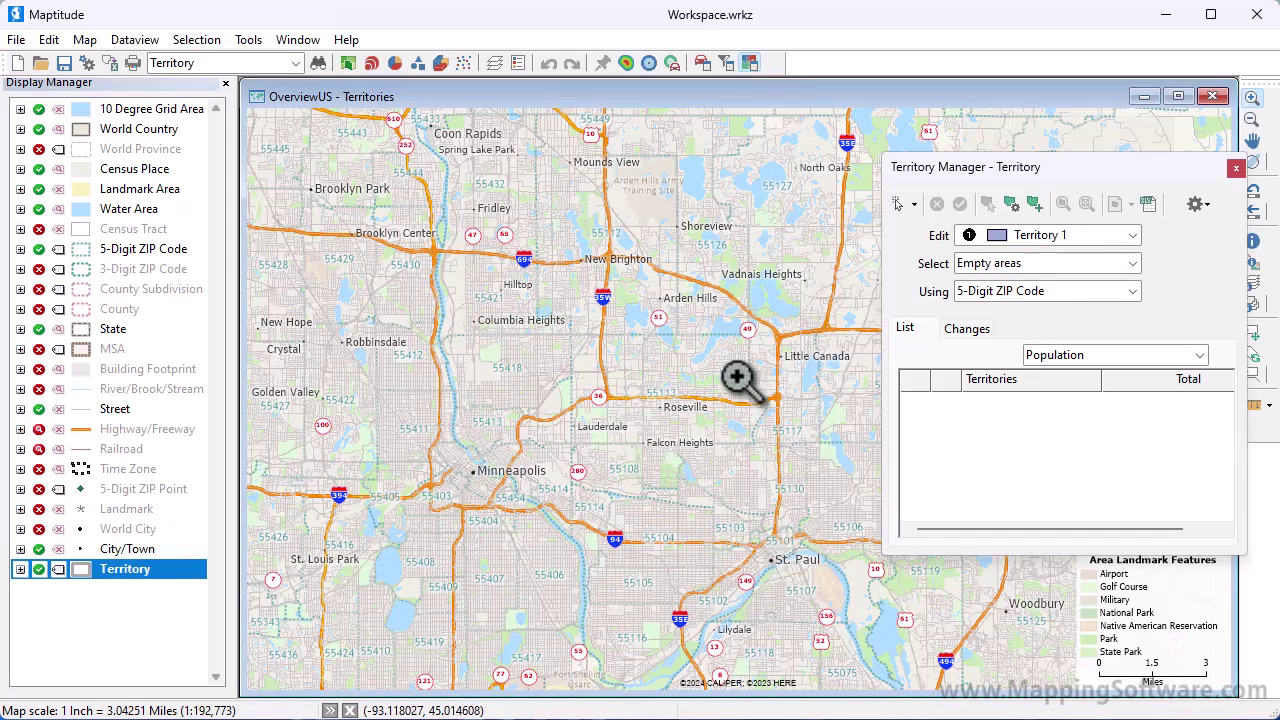
{"action": "left_click", "coordinate": [914, 205]}
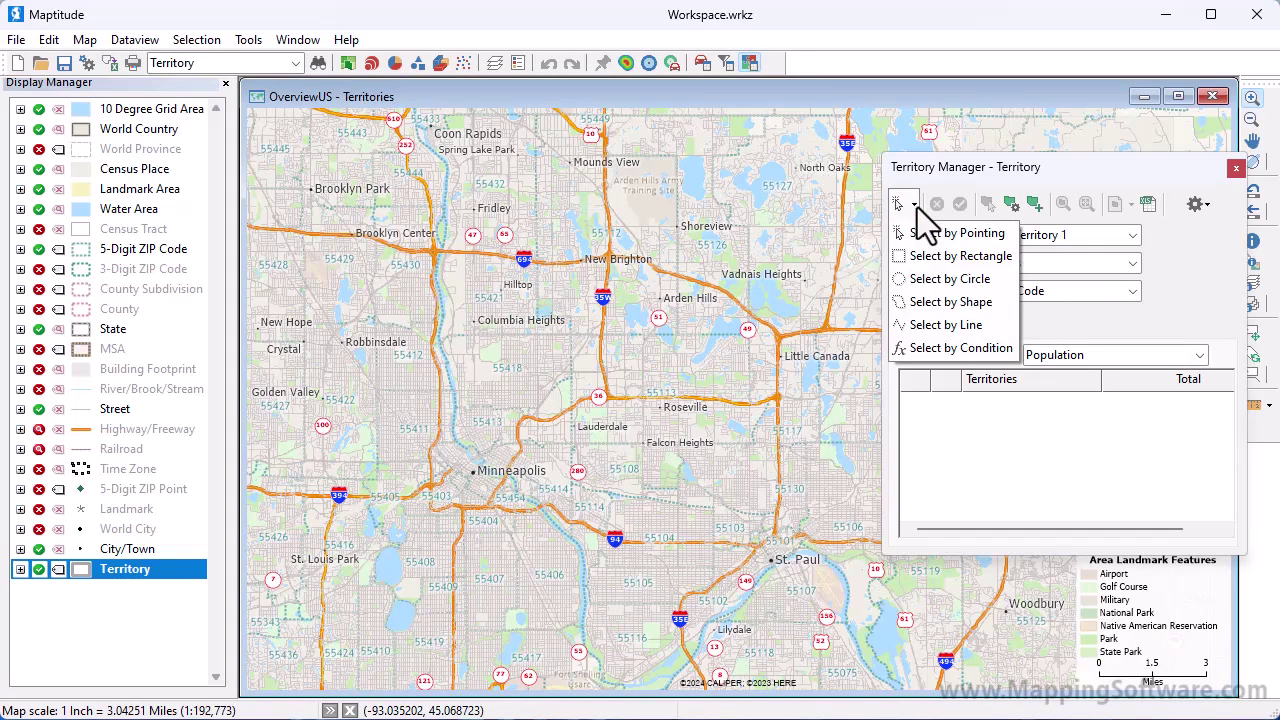
{"action": "left_click", "coordinate": [921, 233]}
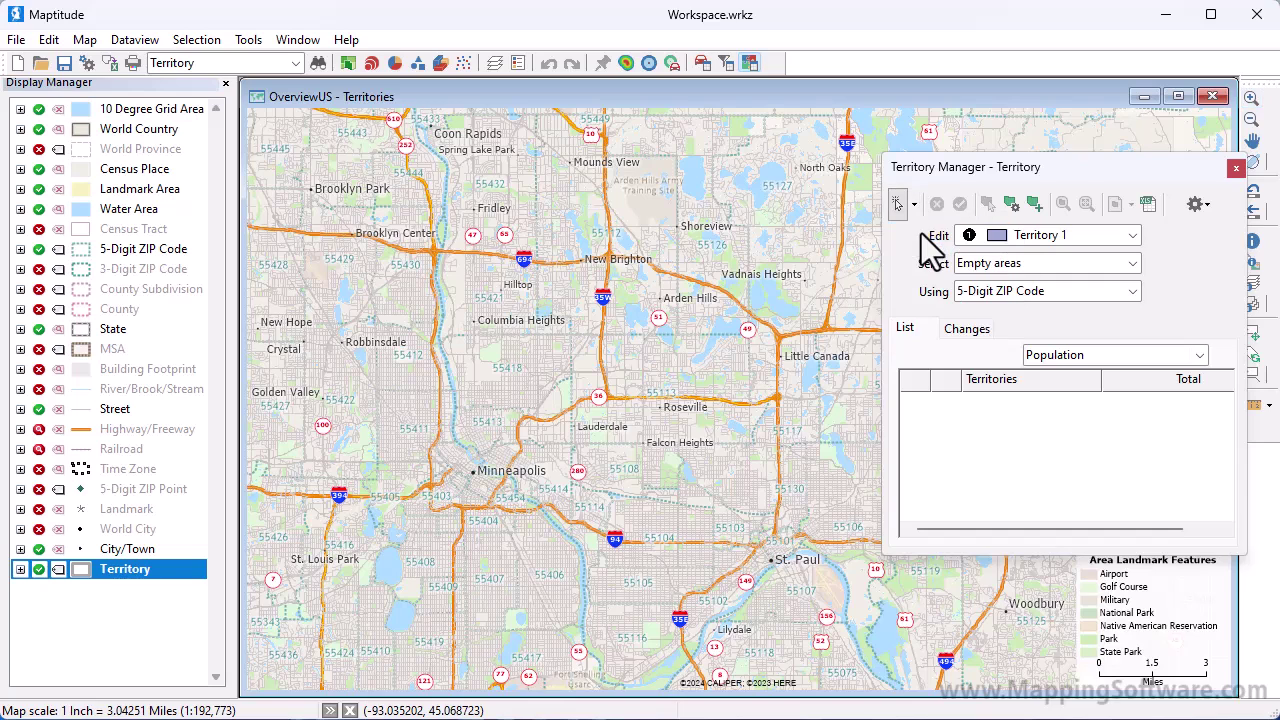
{"action": "left_click", "coordinate": [962, 329]}
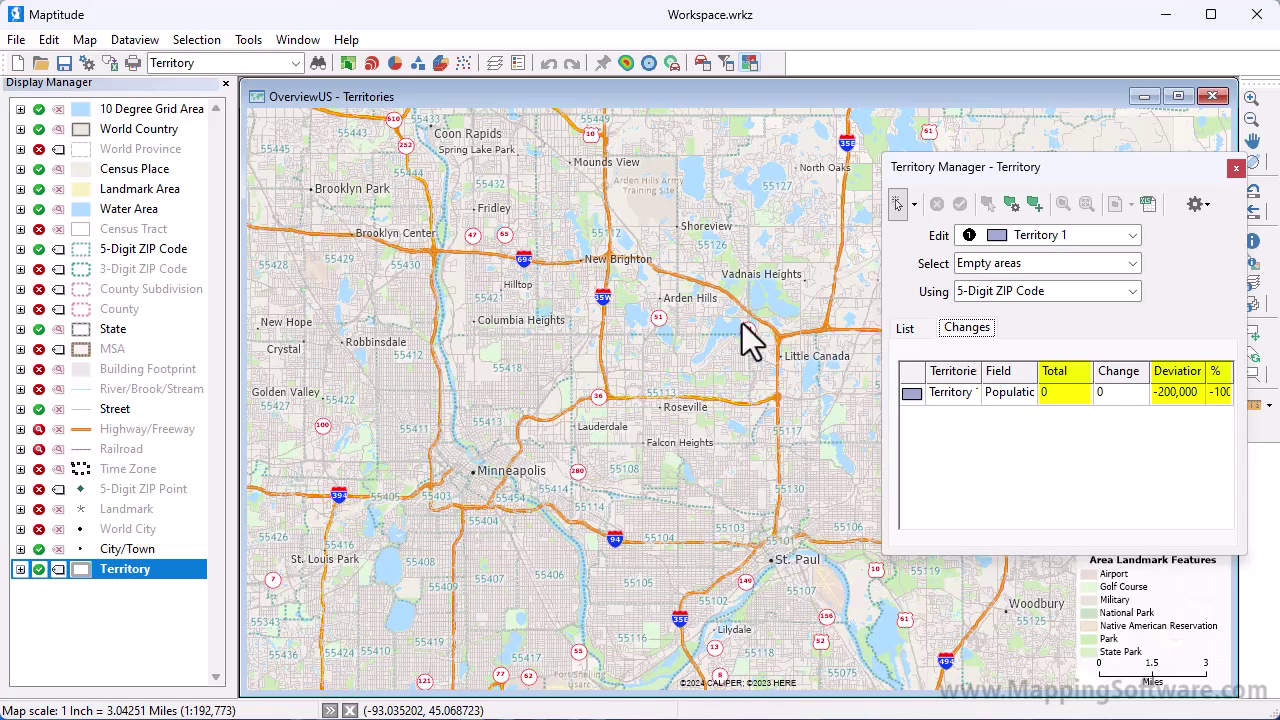
Add ZIPs 55418, 55413, 55414, 55113, 55108, 55114, 55104, 55103 to Territory 1 and save.
{"action": "left_click", "coordinate": [524, 374]}
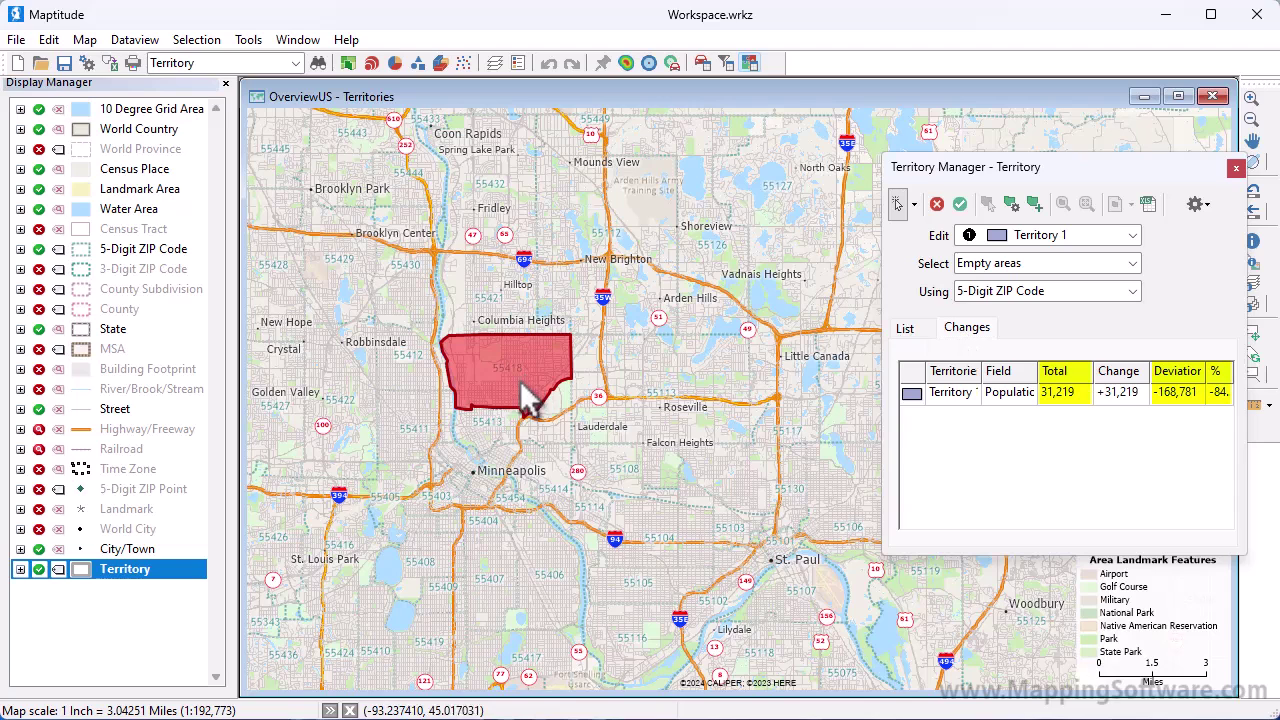
{"action": "left_click", "coordinate": [508, 437]}
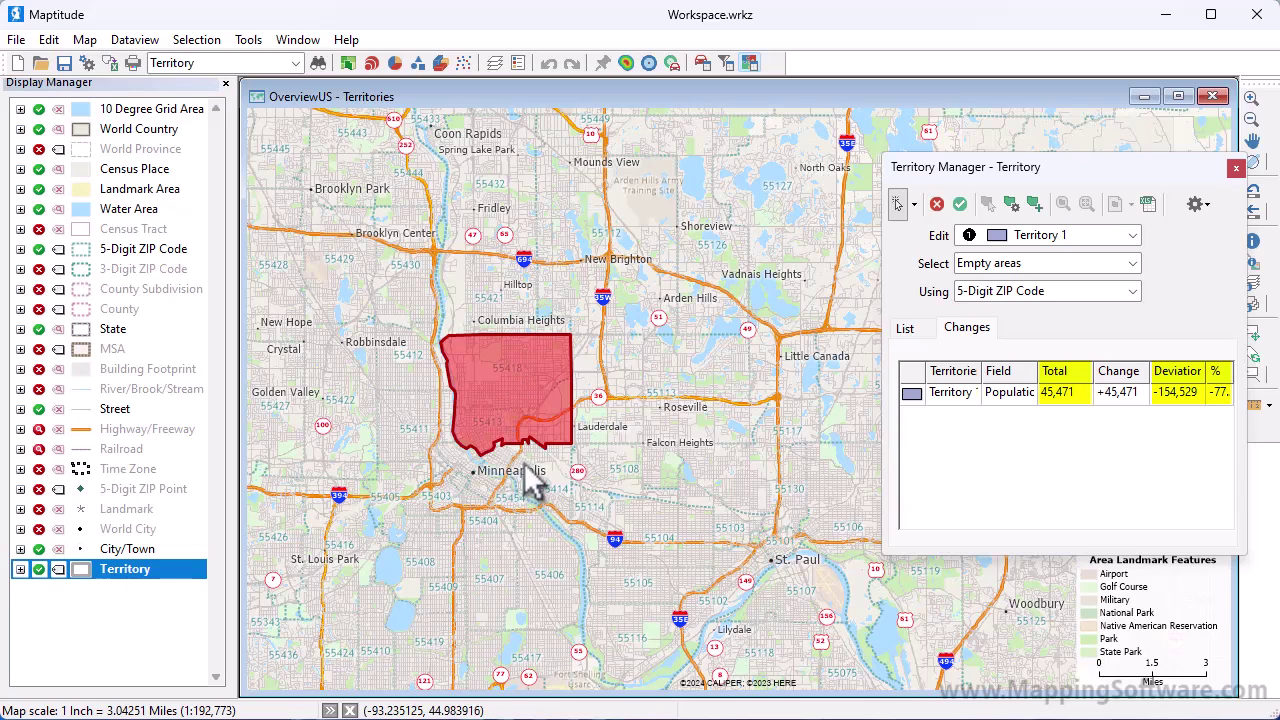
{"action": "left_click", "coordinate": [524, 466]}
{"action": "left_click", "coordinate": [612, 410]}
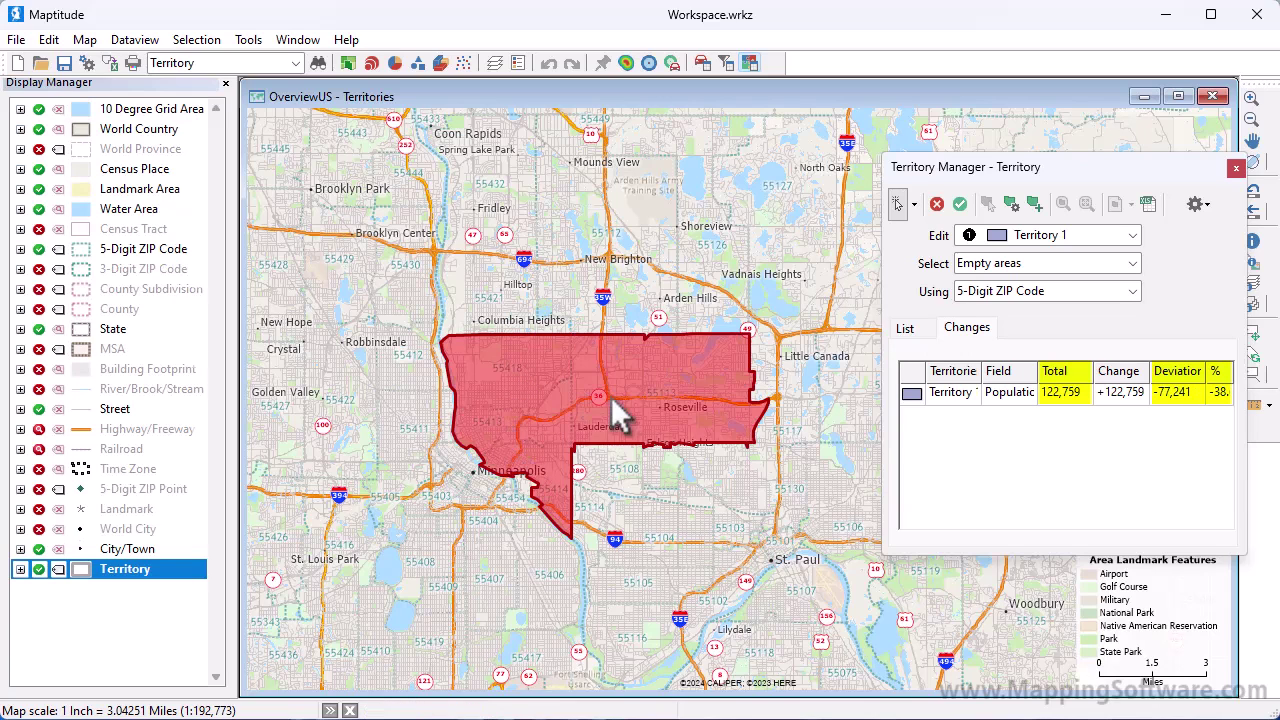
{"action": "left_click", "coordinate": [605, 493]}
{"action": "left_click", "coordinate": [597, 532]}
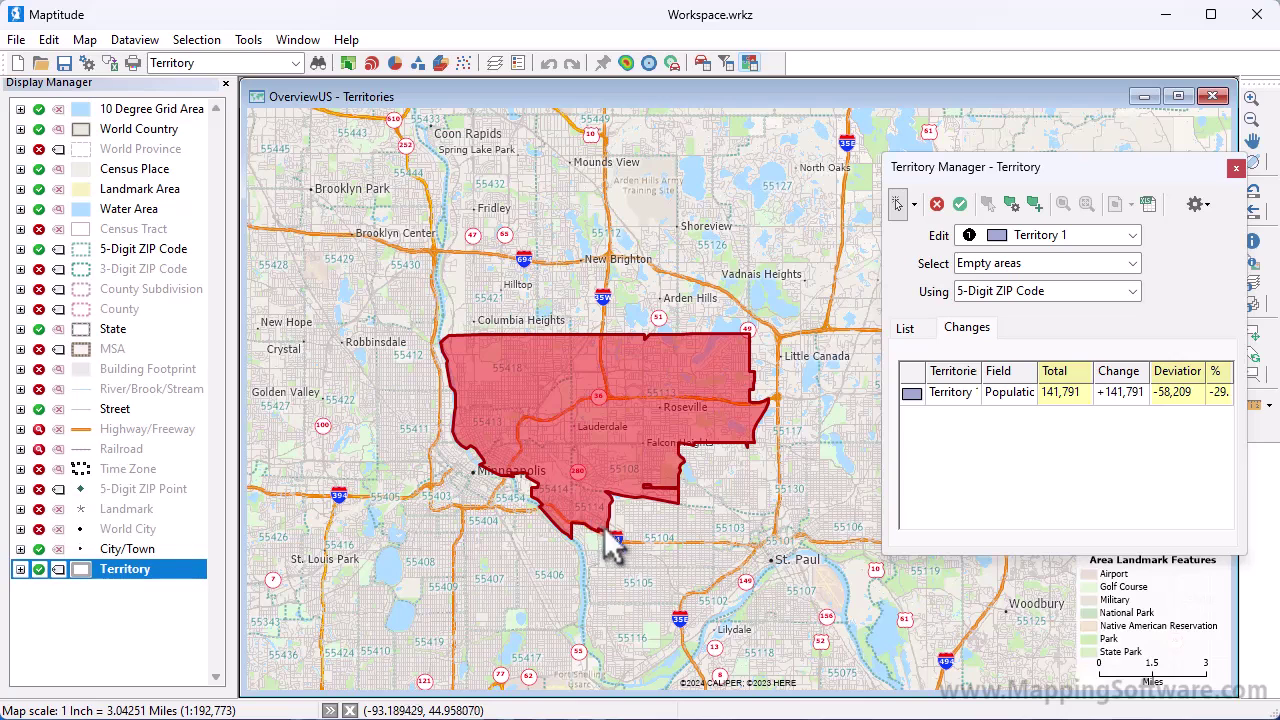
{"action": "left_click", "coordinate": [630, 528]}
{"action": "left_click", "coordinate": [749, 540]}
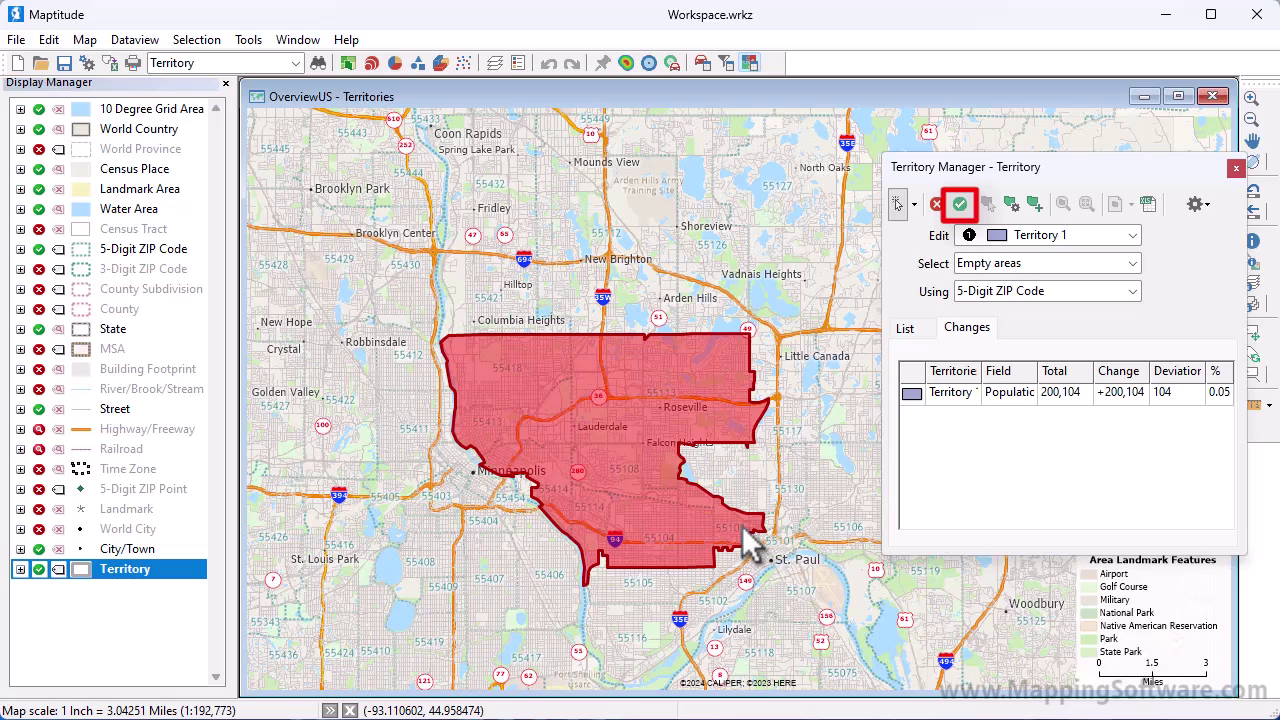
{"action": "left_click", "coordinate": [958, 204]}
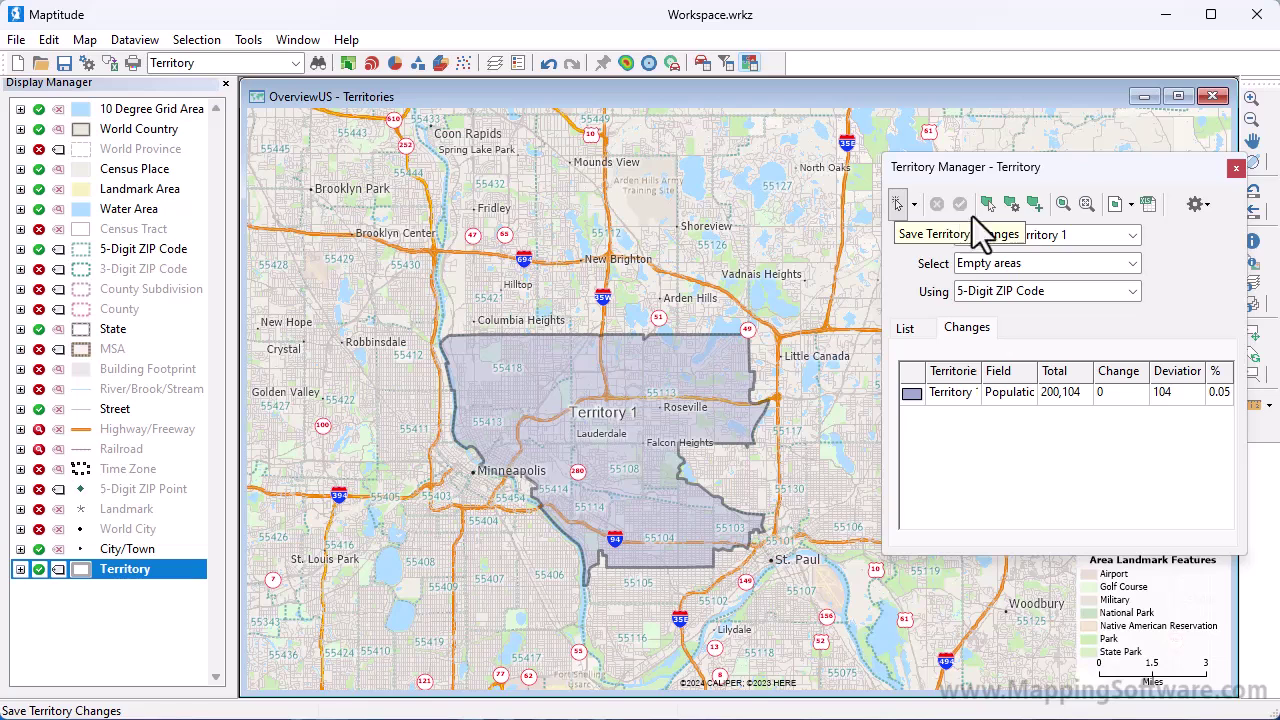
Create Territory 2 from the North Oaks, Shoreview, Mounds View, Columbia Heights and Coon Rapids ZIPs, then save.
{"action": "left_click", "coordinate": [1035, 204]}
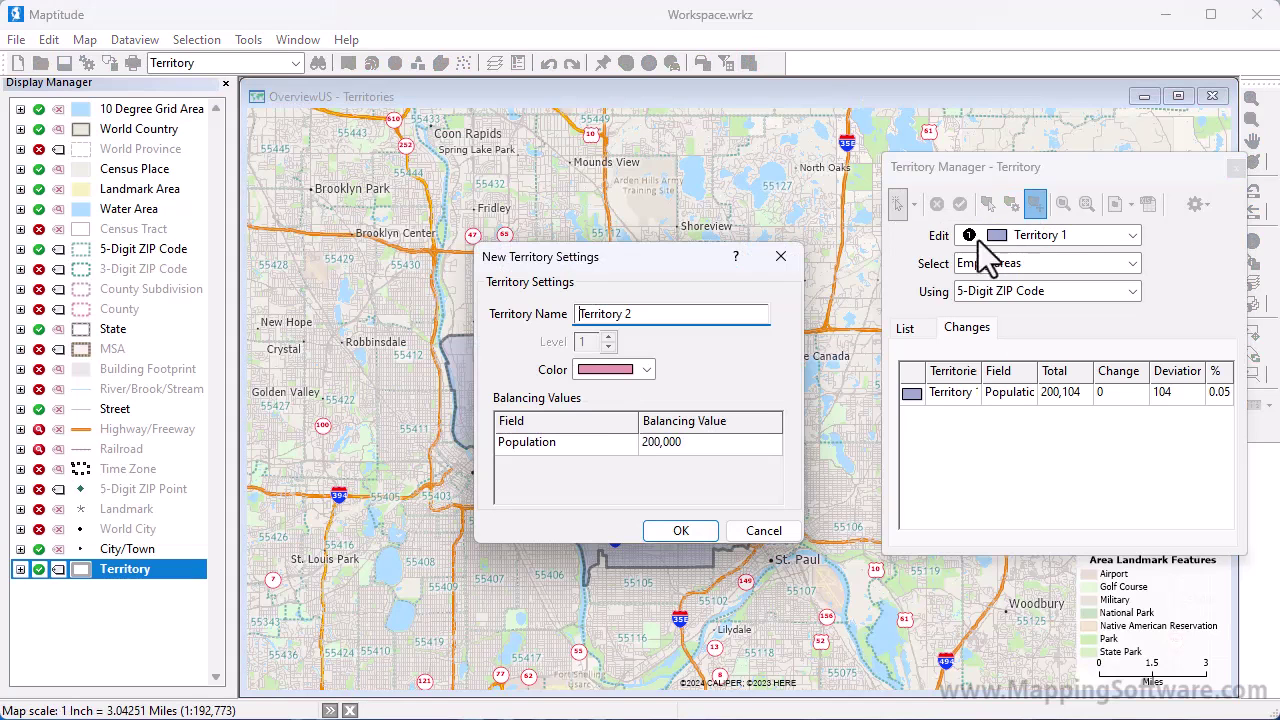
{"action": "left_click", "coordinate": [672, 525]}
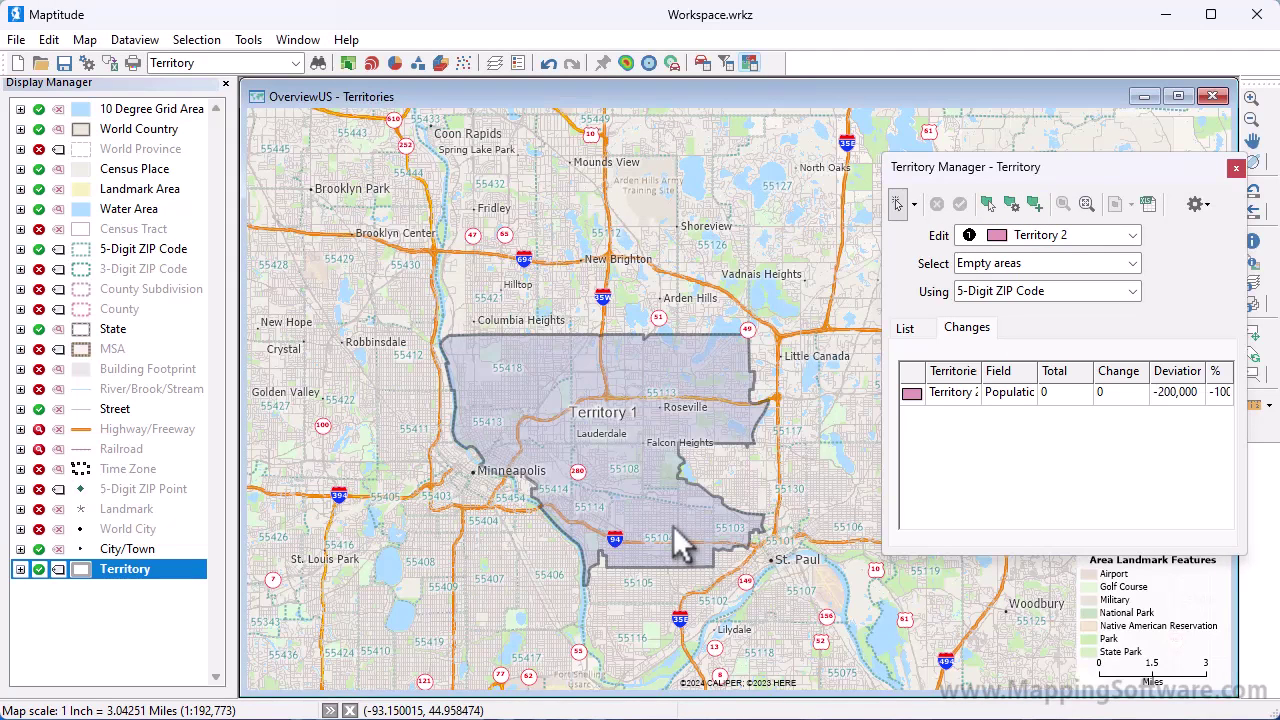
{"action": "left_click", "coordinate": [714, 486]}
{"action": "left_click", "coordinate": [778, 308]}
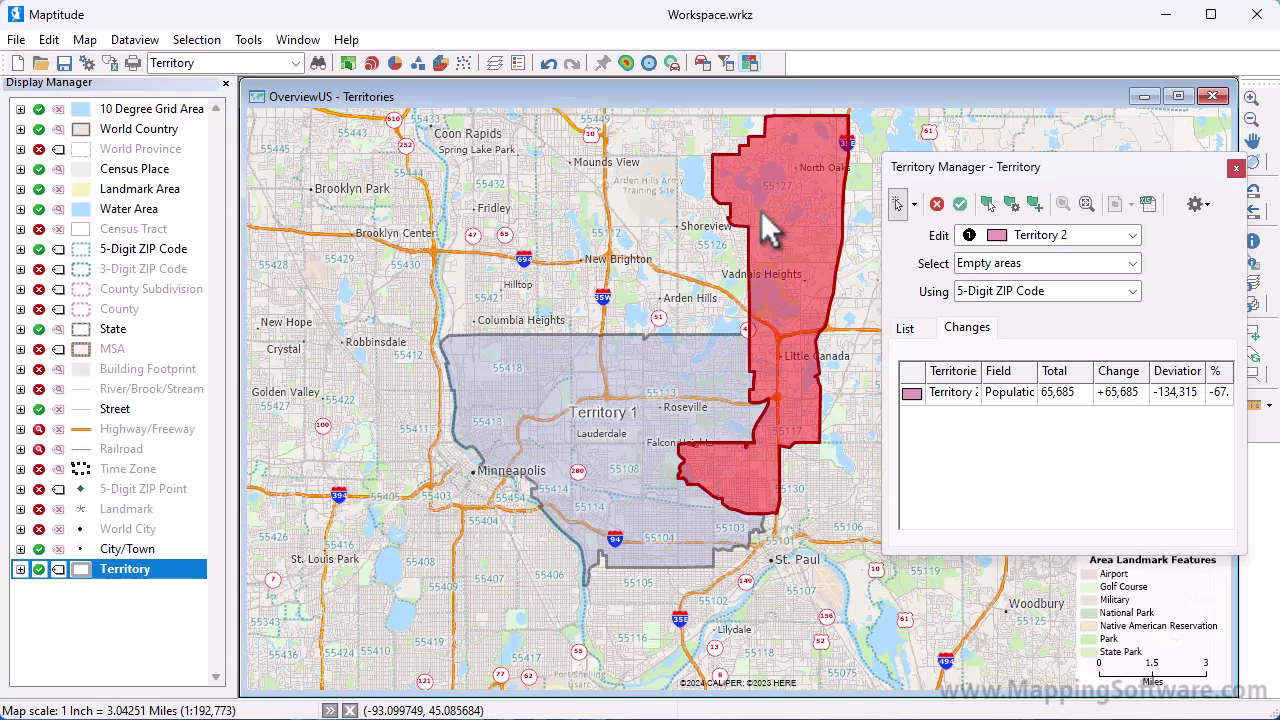
{"action": "left_click", "coordinate": [692, 190]}
{"action": "left_click", "coordinate": [650, 240]}
{"action": "left_click", "coordinate": [517, 306]}
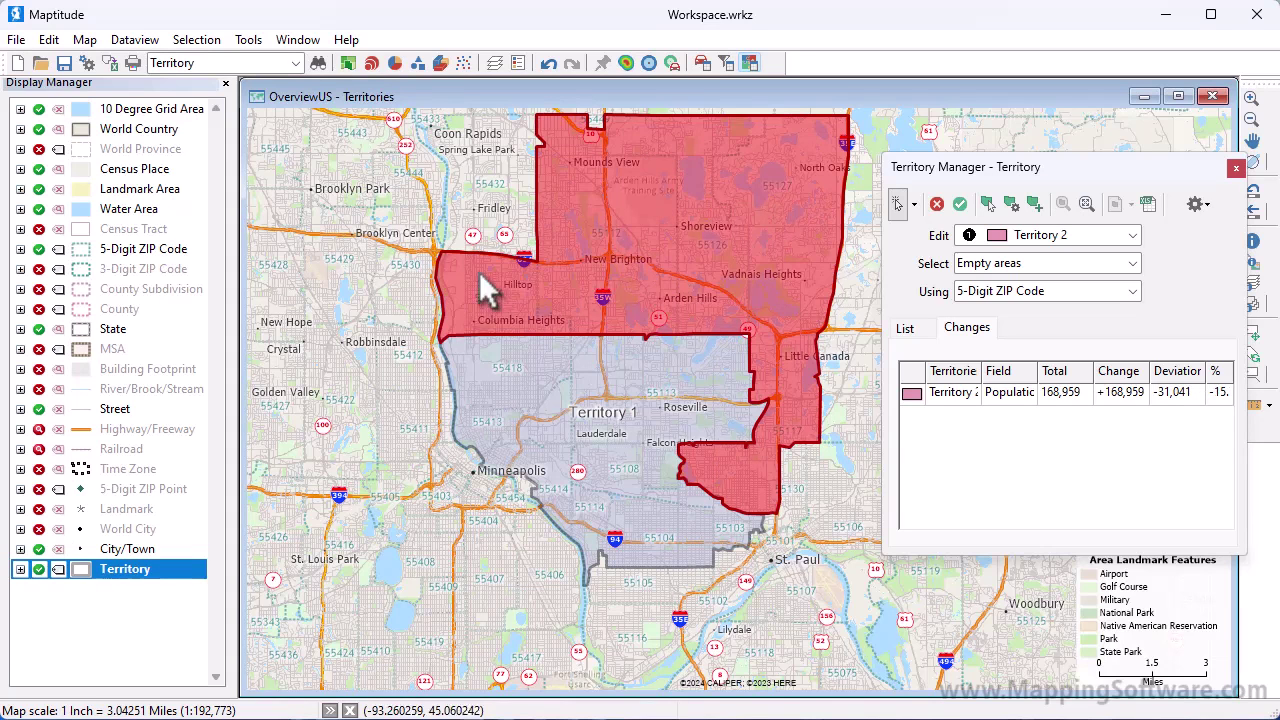
{"action": "left_click", "coordinate": [479, 221]}
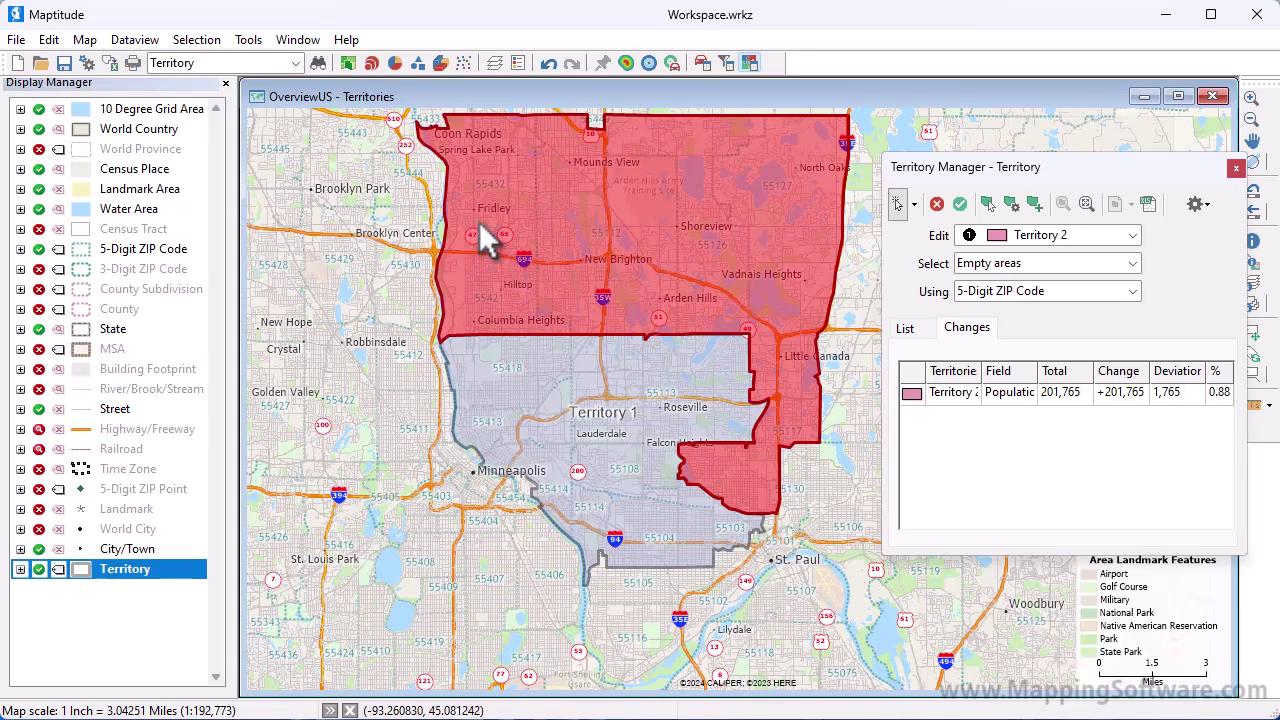
{"action": "left_click", "coordinate": [961, 205]}
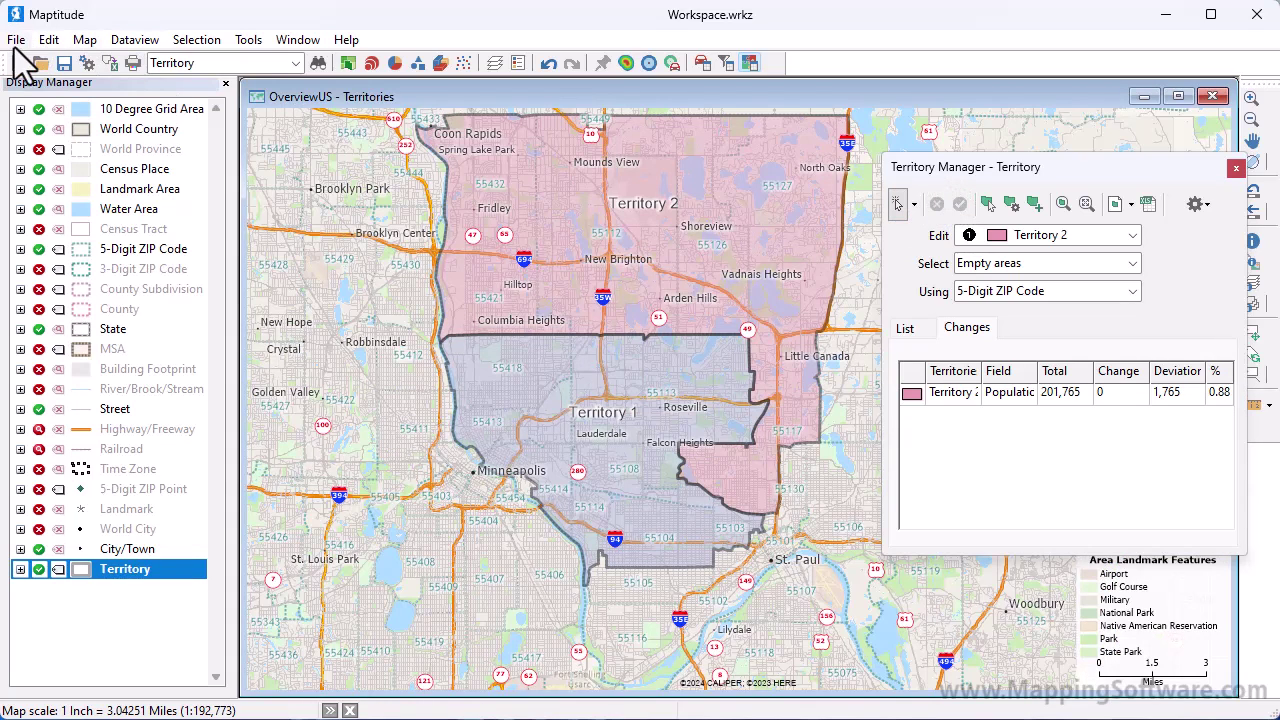
Close the territory workspace, discarding its unsaved changes.
{"action": "left_click", "coordinate": [16, 41]}
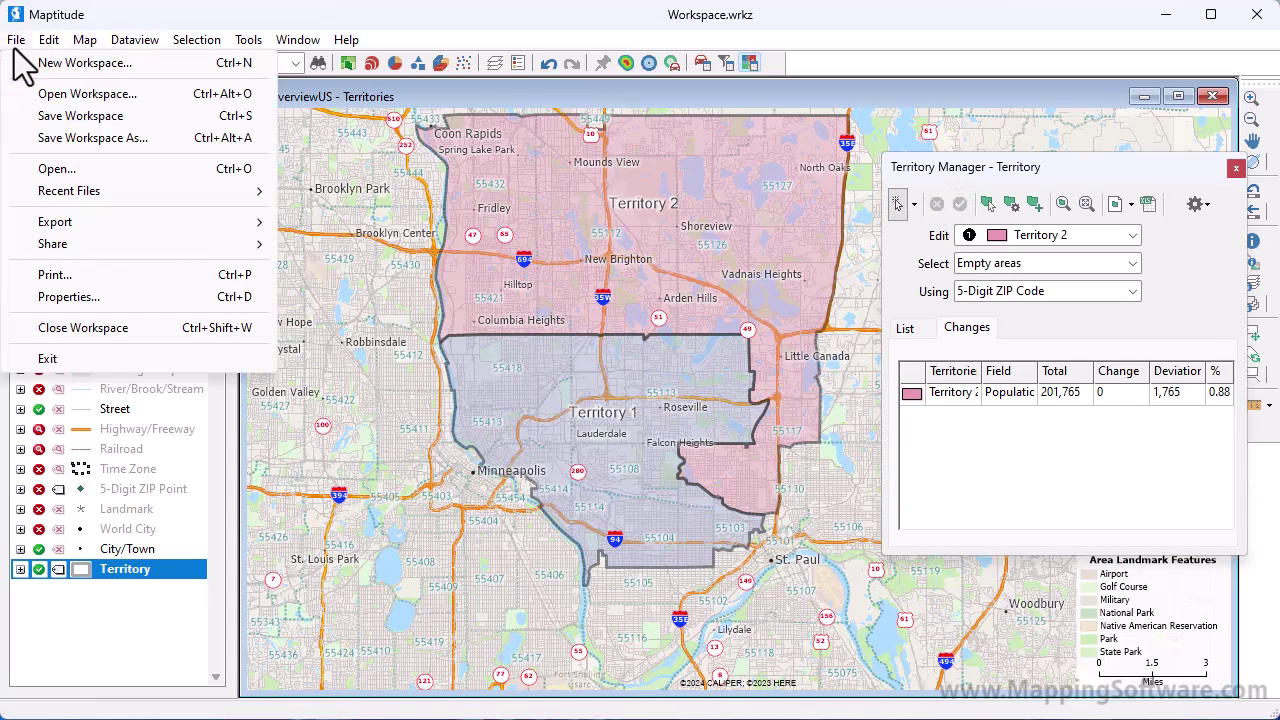
{"action": "left_click", "coordinate": [131, 333]}
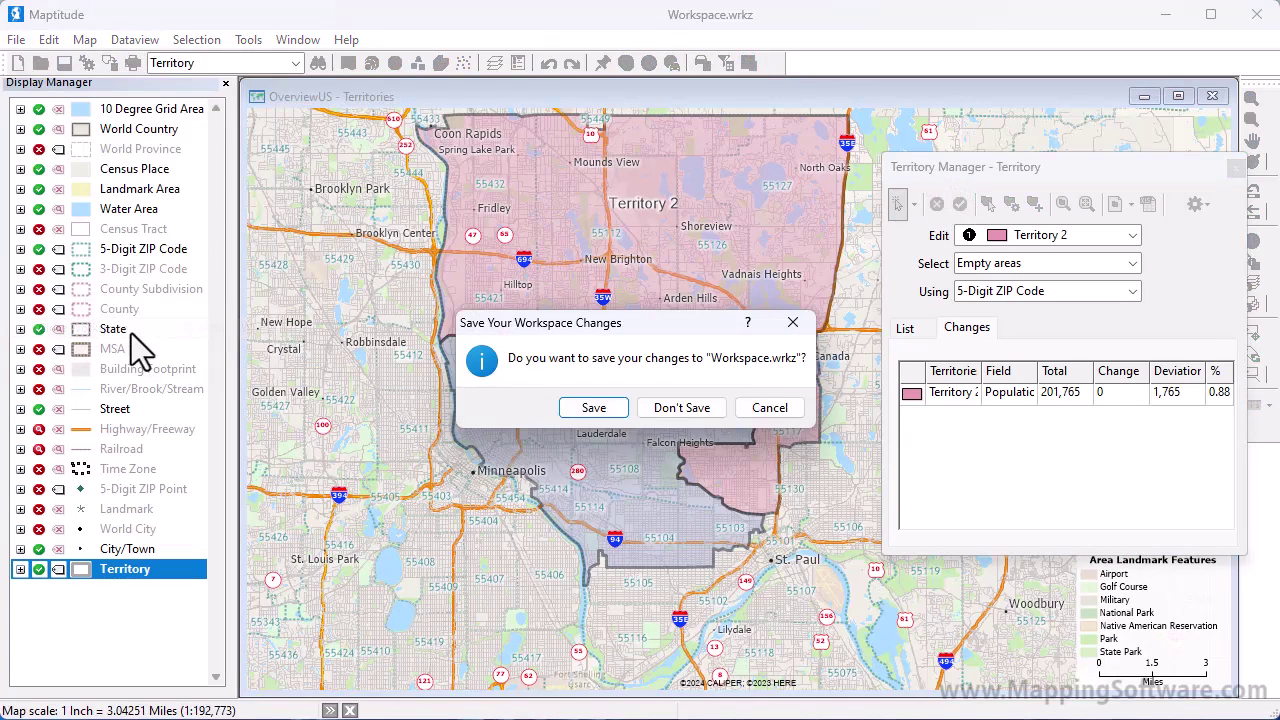
{"action": "left_click", "coordinate": [644, 409]}
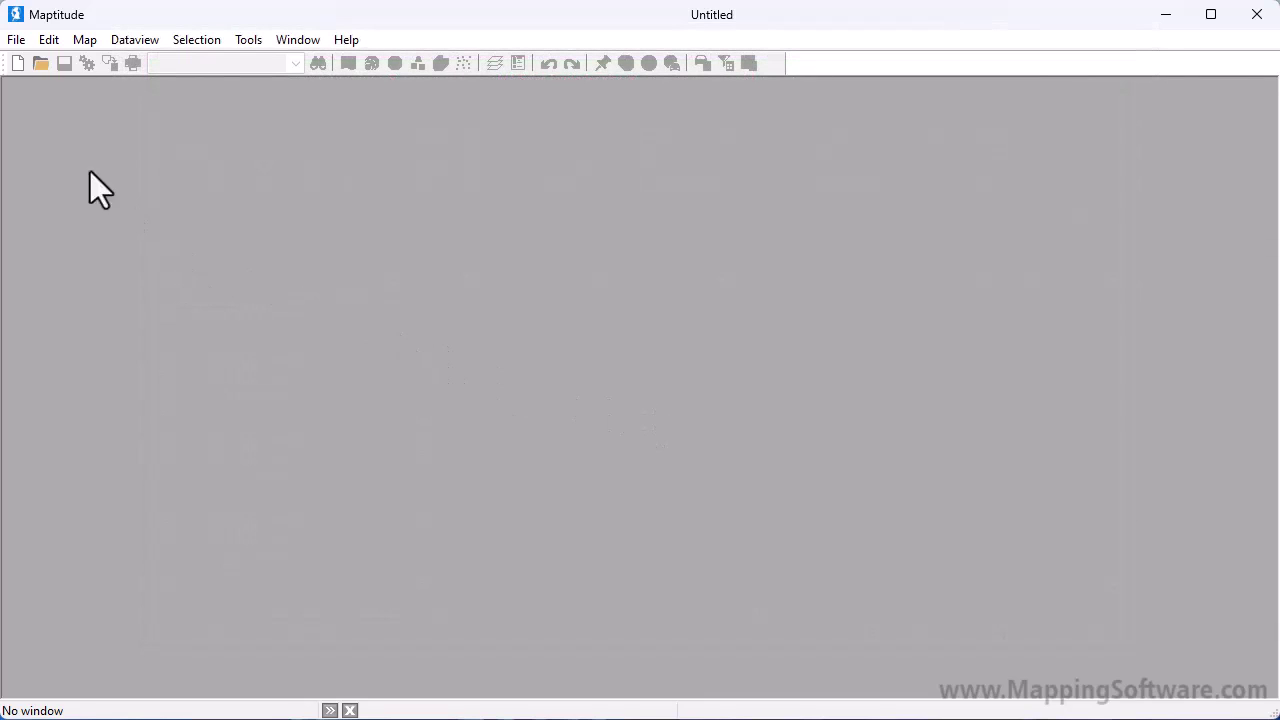
Start another new territory-data workspace and build territories from a territory table file.
{"action": "left_click", "coordinate": [14, 40]}
{"action": "left_click", "coordinate": [42, 63]}
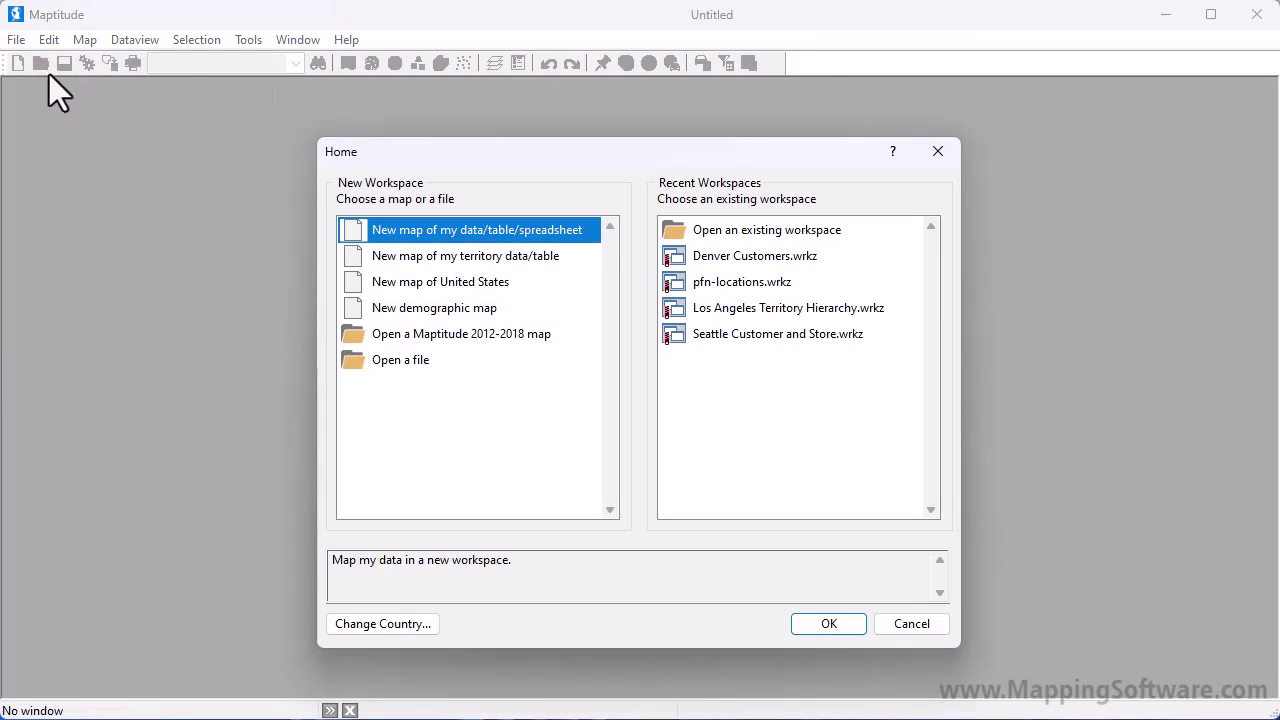
{"action": "left_click", "coordinate": [471, 264]}
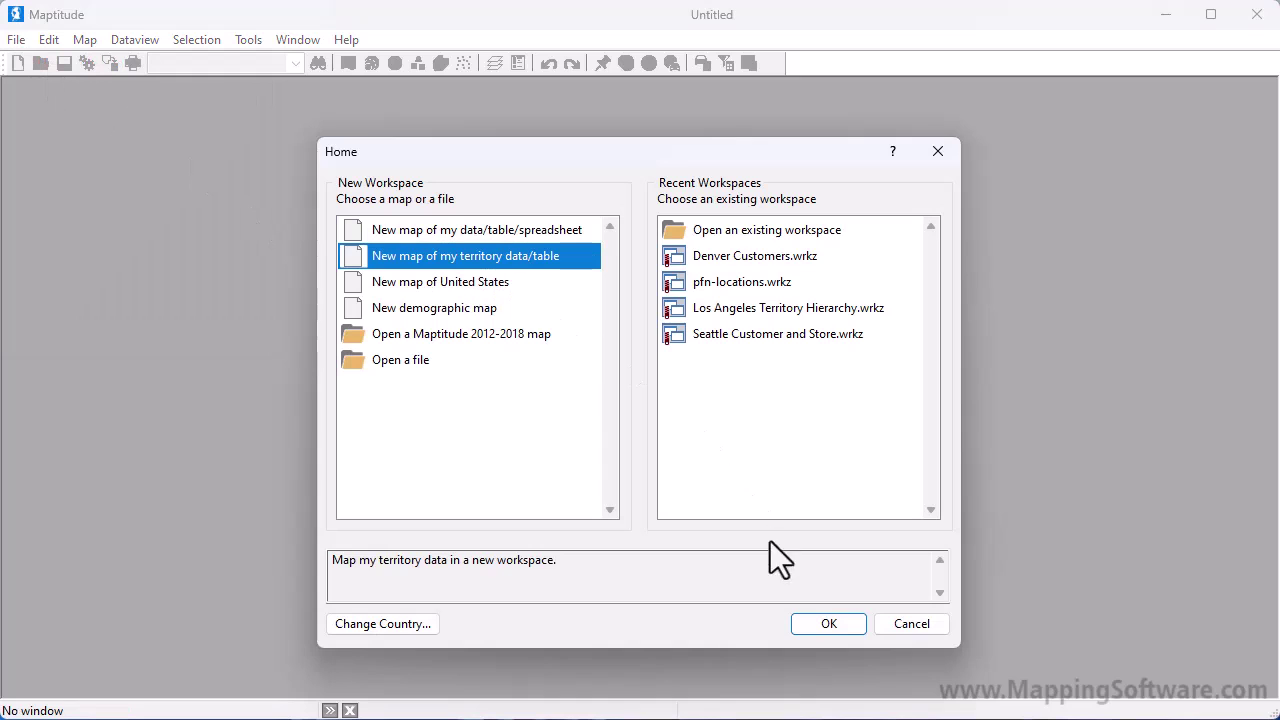
{"action": "left_click", "coordinate": [830, 624]}
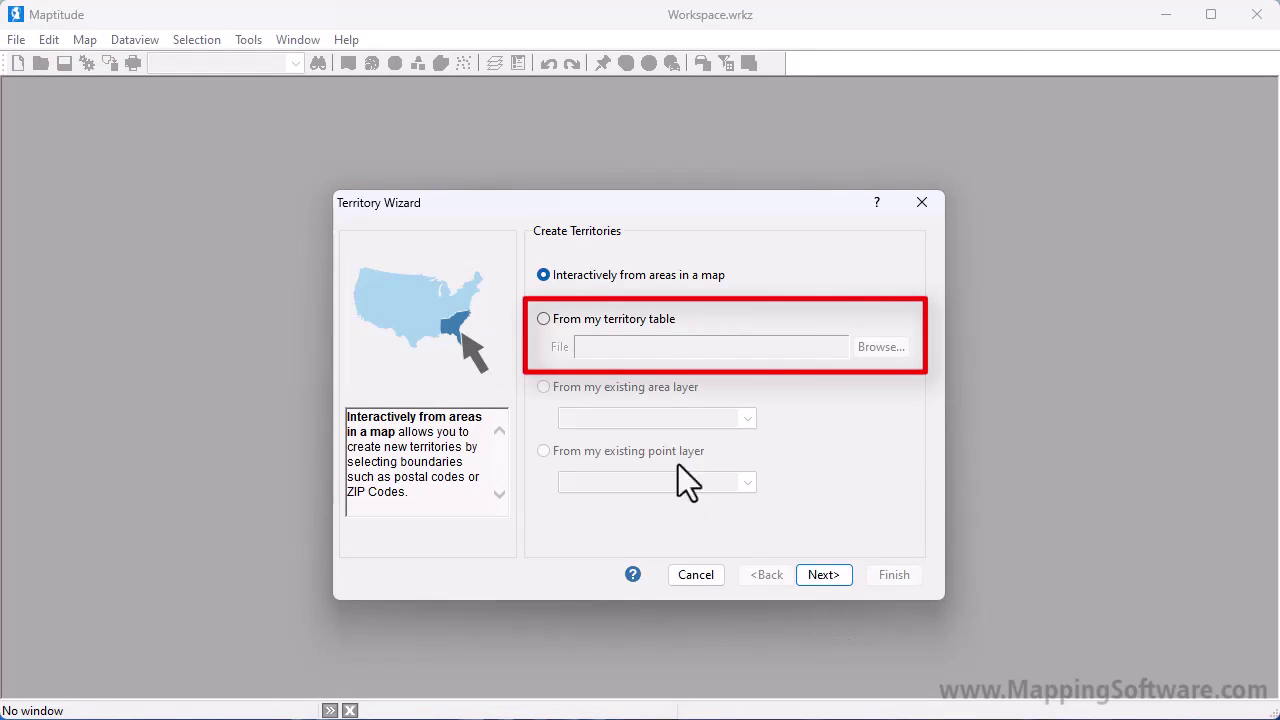
{"action": "left_click", "coordinate": [623, 318]}
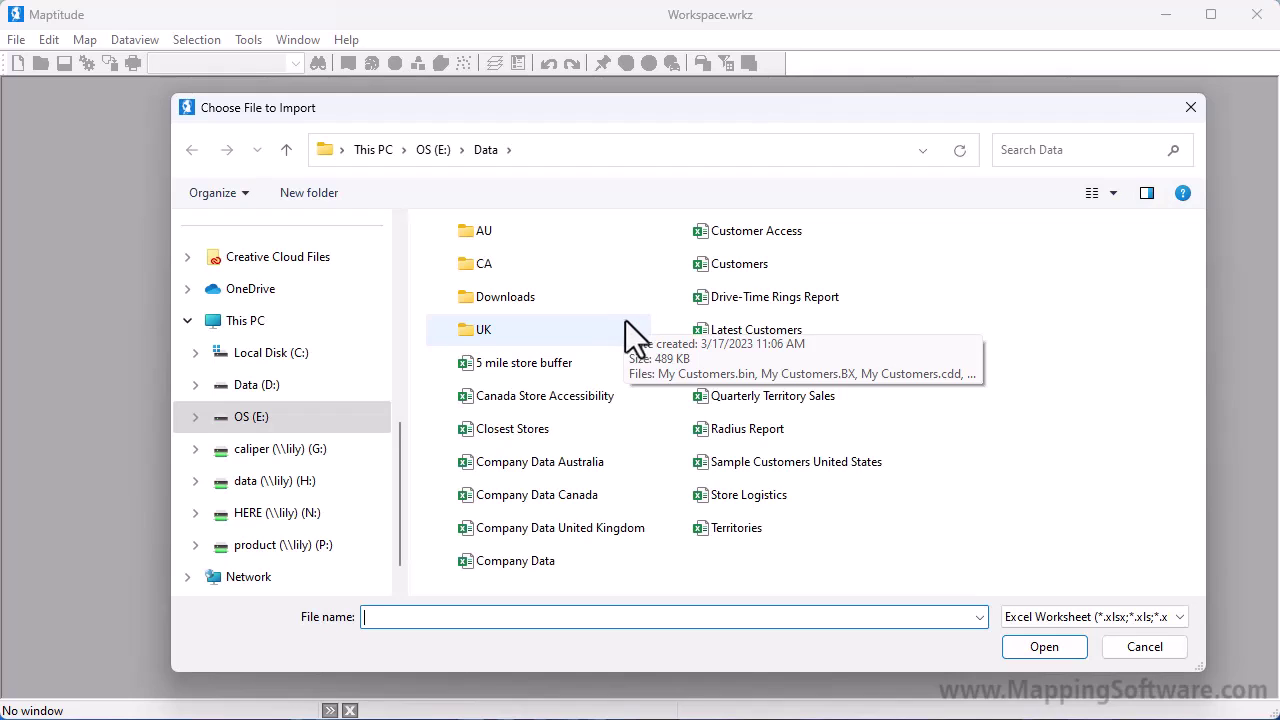
Open the Sales Rep ZIP Codes sheet of MA Sales Territories.xlsx.
{"action": "left_click", "coordinate": [724, 369]}
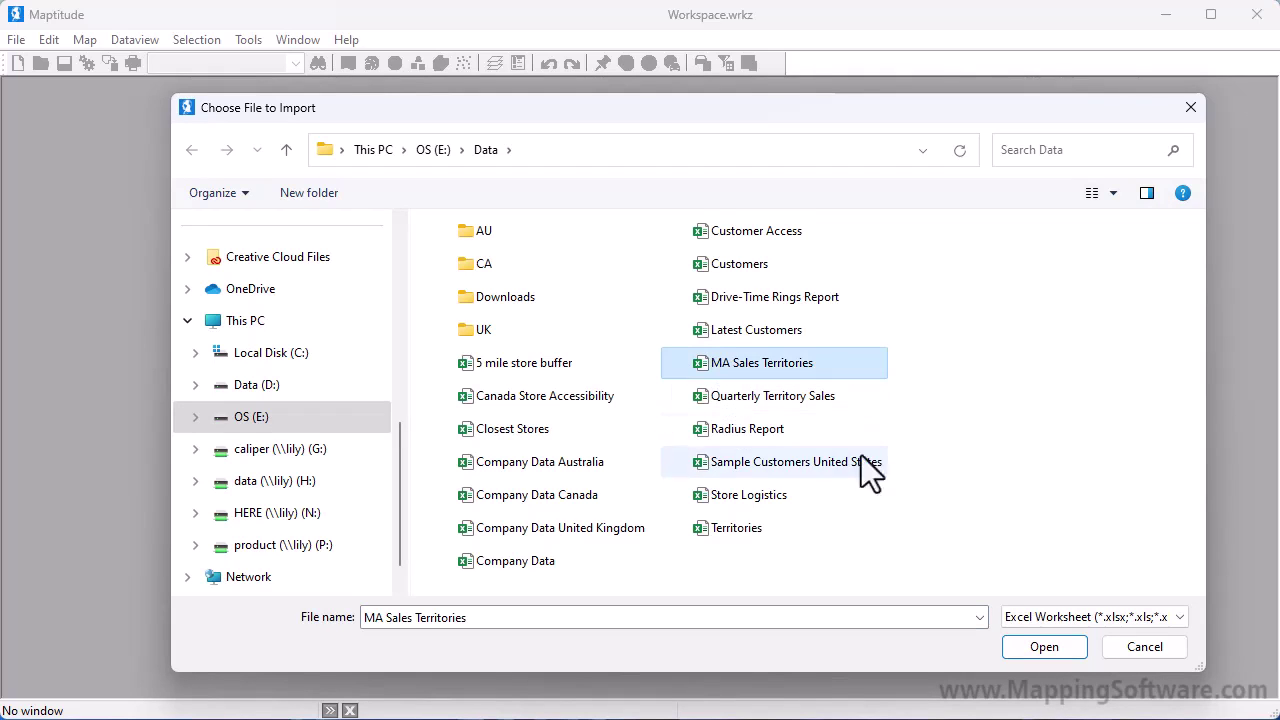
{"action": "left_click", "coordinate": [1046, 647]}
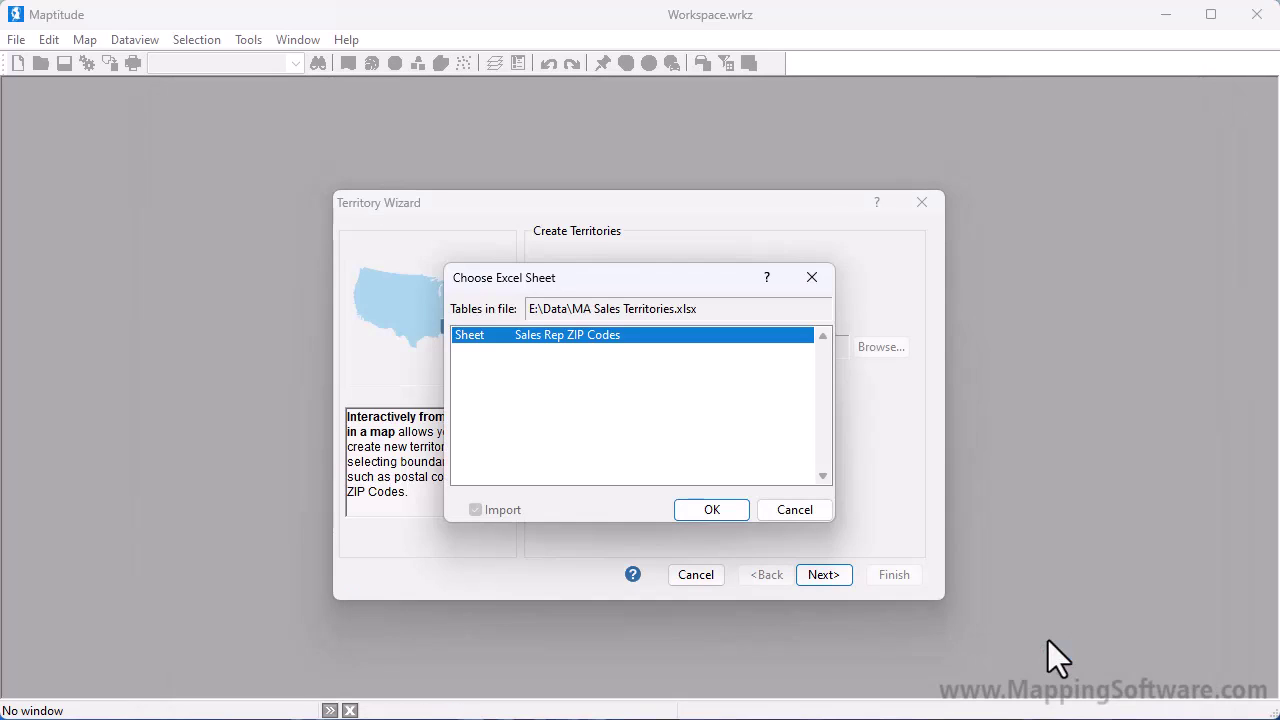
{"action": "left_click", "coordinate": [708, 514]}
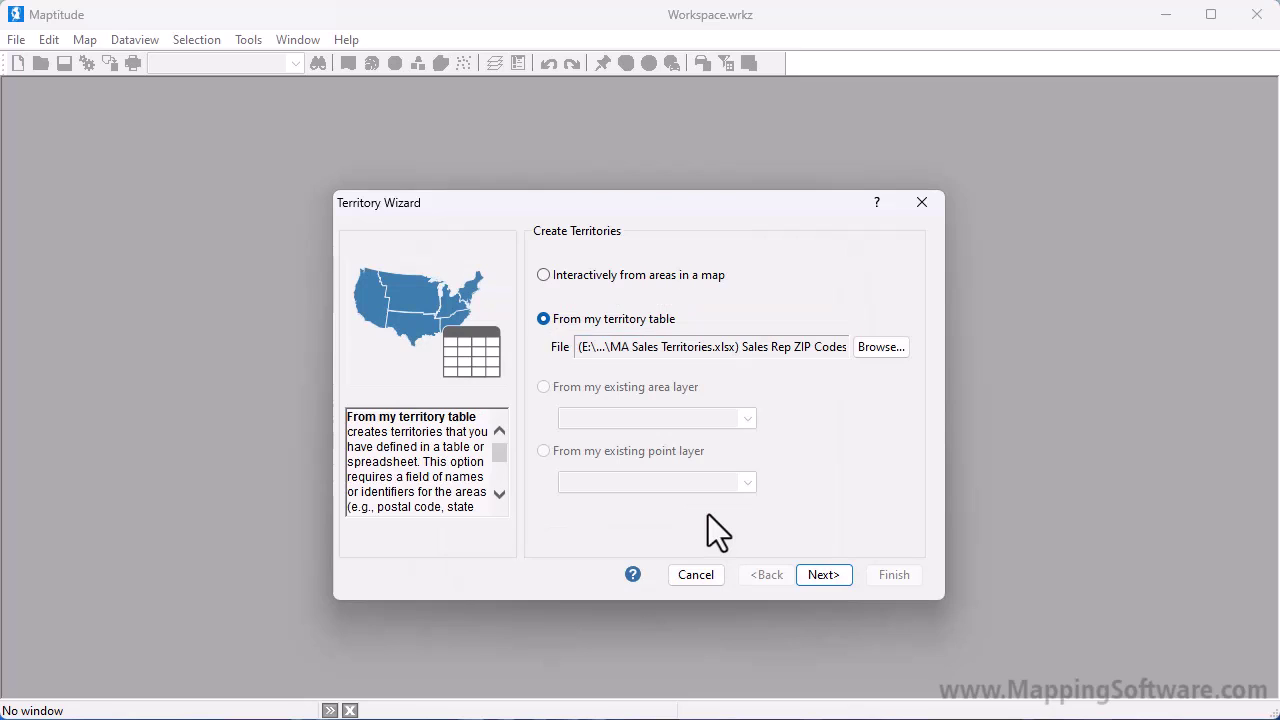
Match the table's ZIP field to the 5-Digit ZIP Code geography layer.
{"action": "left_click", "coordinate": [808, 574]}
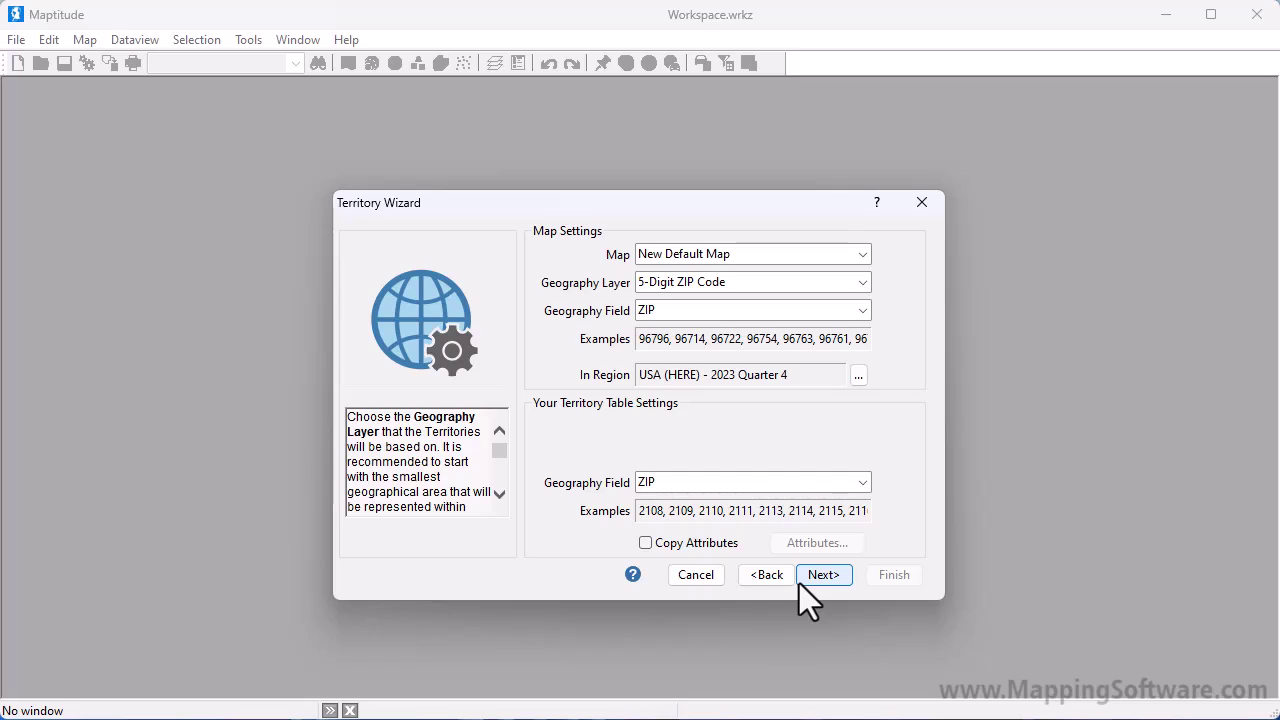
{"action": "left_click", "coordinate": [862, 283]}
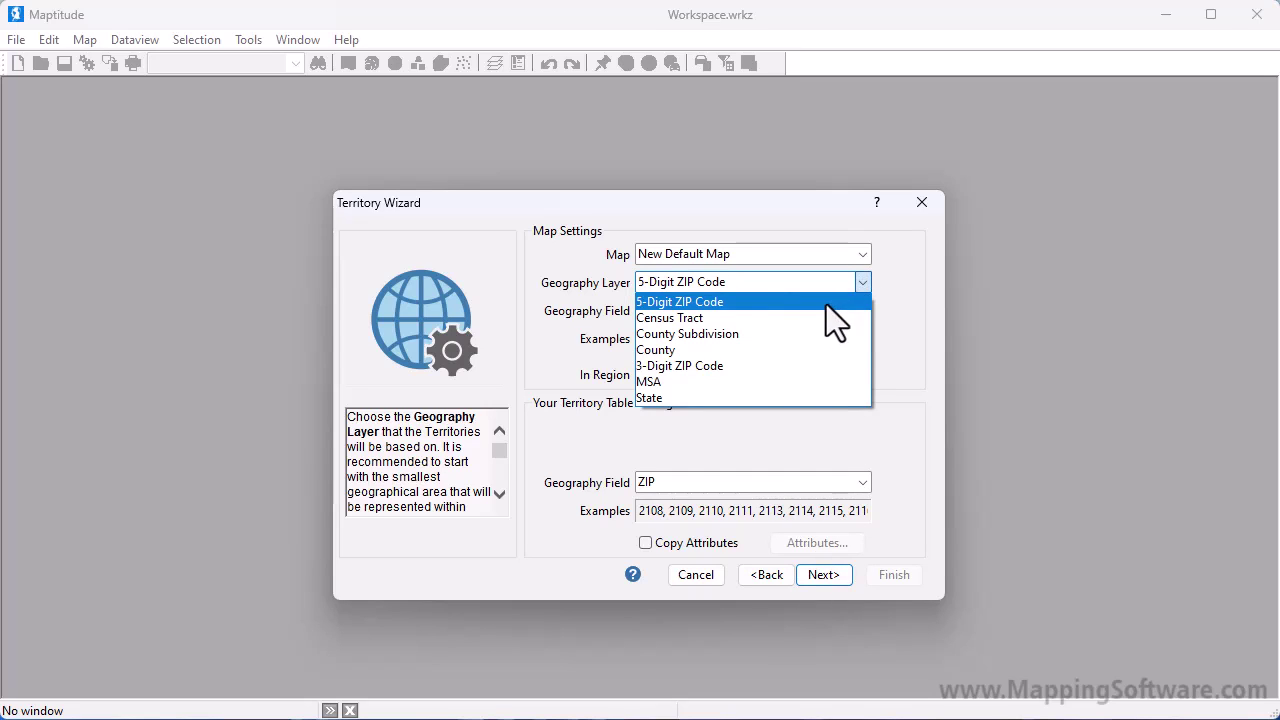
{"action": "left_click", "coordinate": [826, 304]}
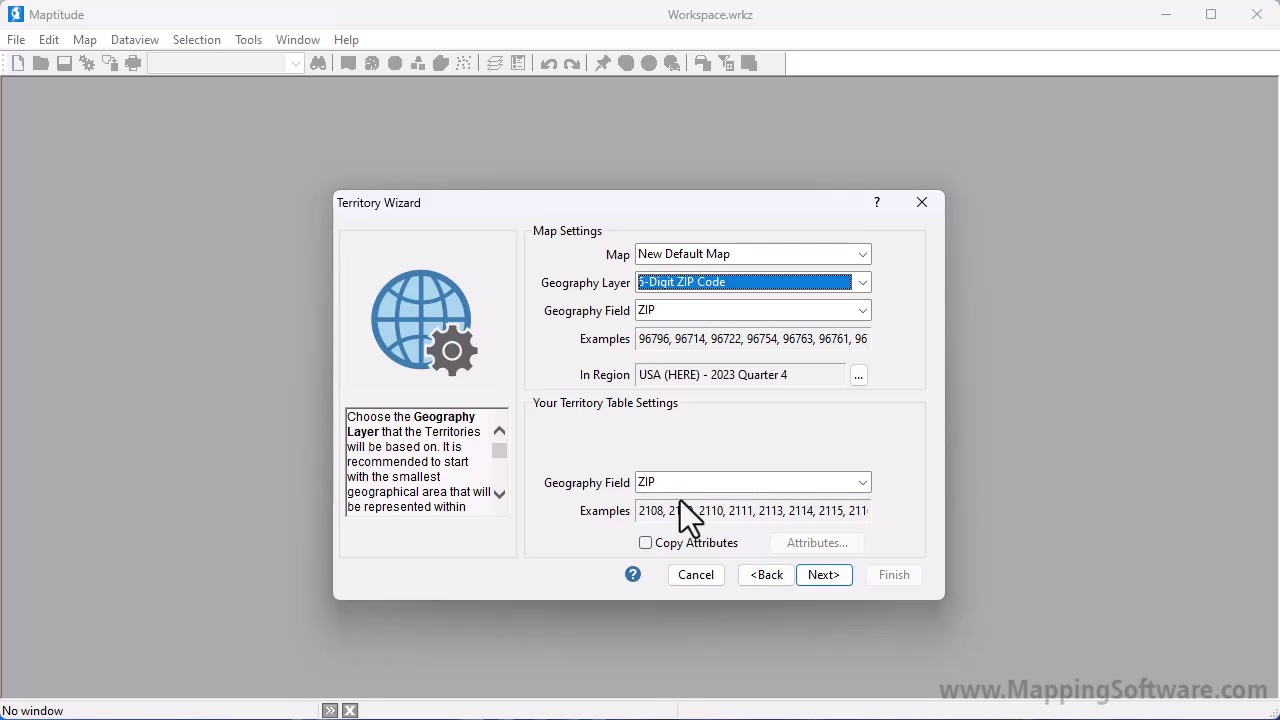
{"action": "left_click", "coordinate": [822, 575]}
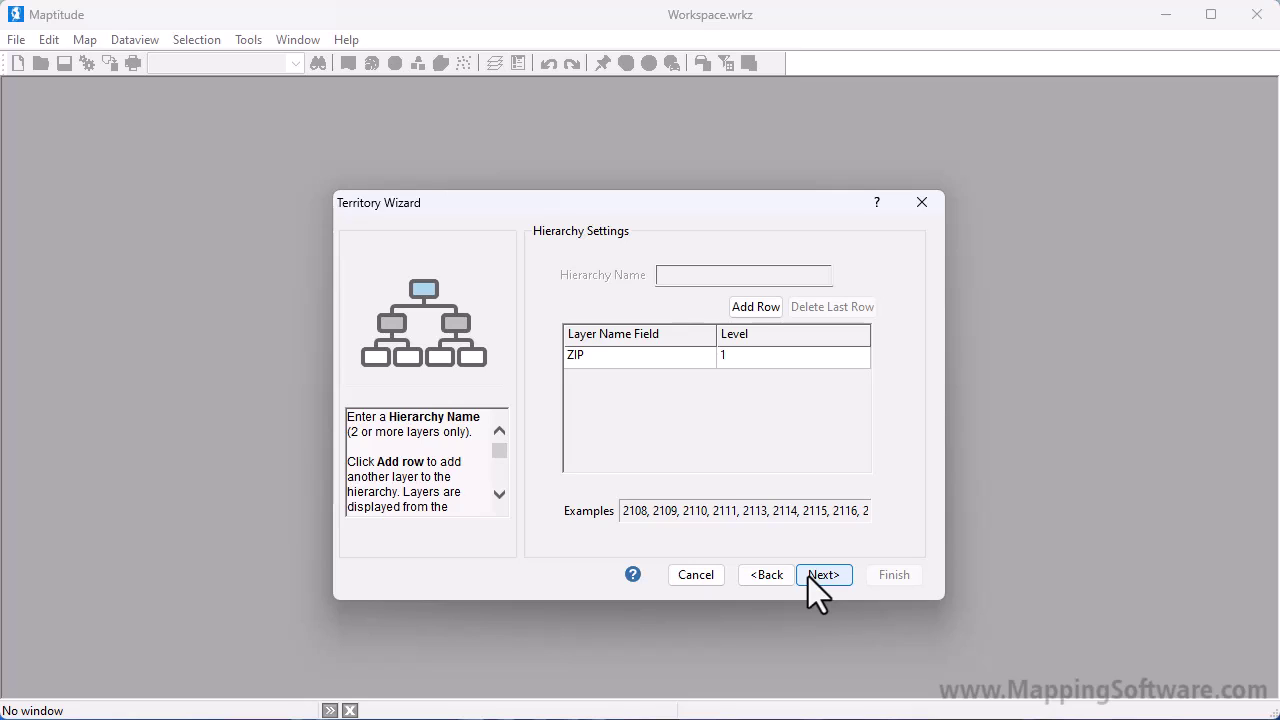
Name the territories by the REPRESENTATIVE field.
{"action": "left_click", "coordinate": [703, 362]}
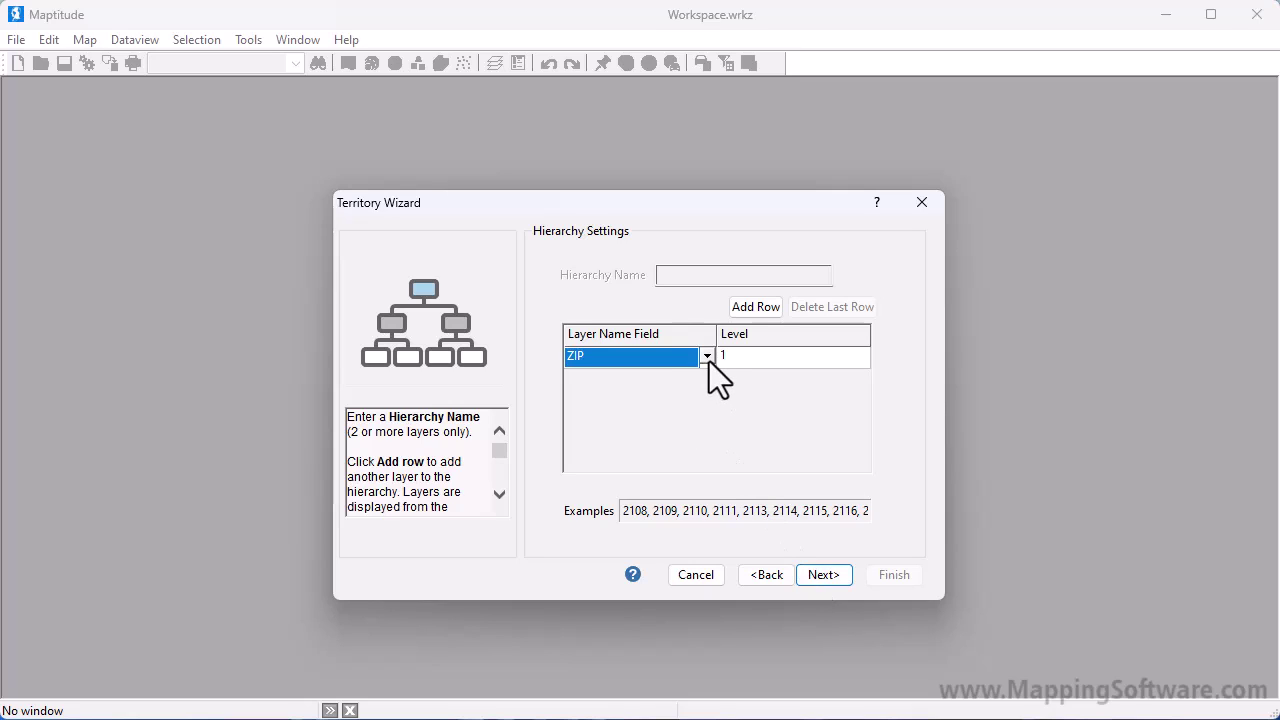
{"action": "left_click", "coordinate": [707, 360]}
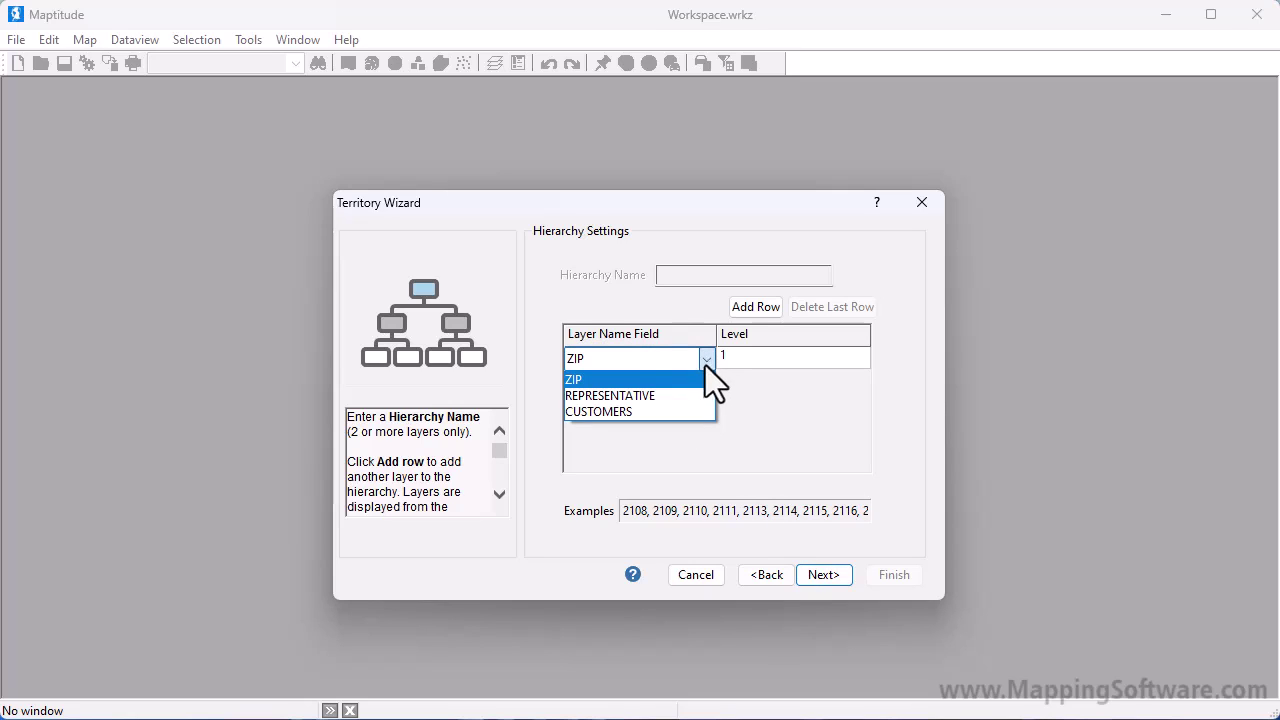
{"action": "left_click", "coordinate": [700, 396]}
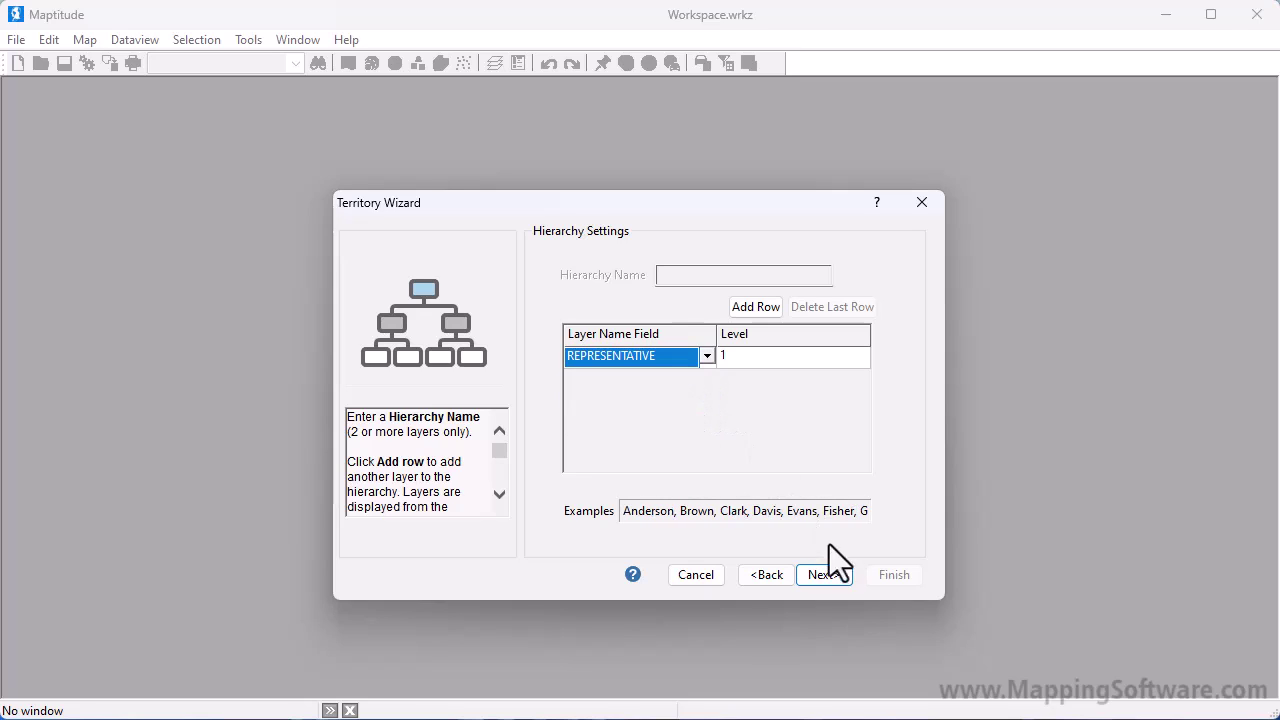
{"action": "left_click", "coordinate": [833, 574]}
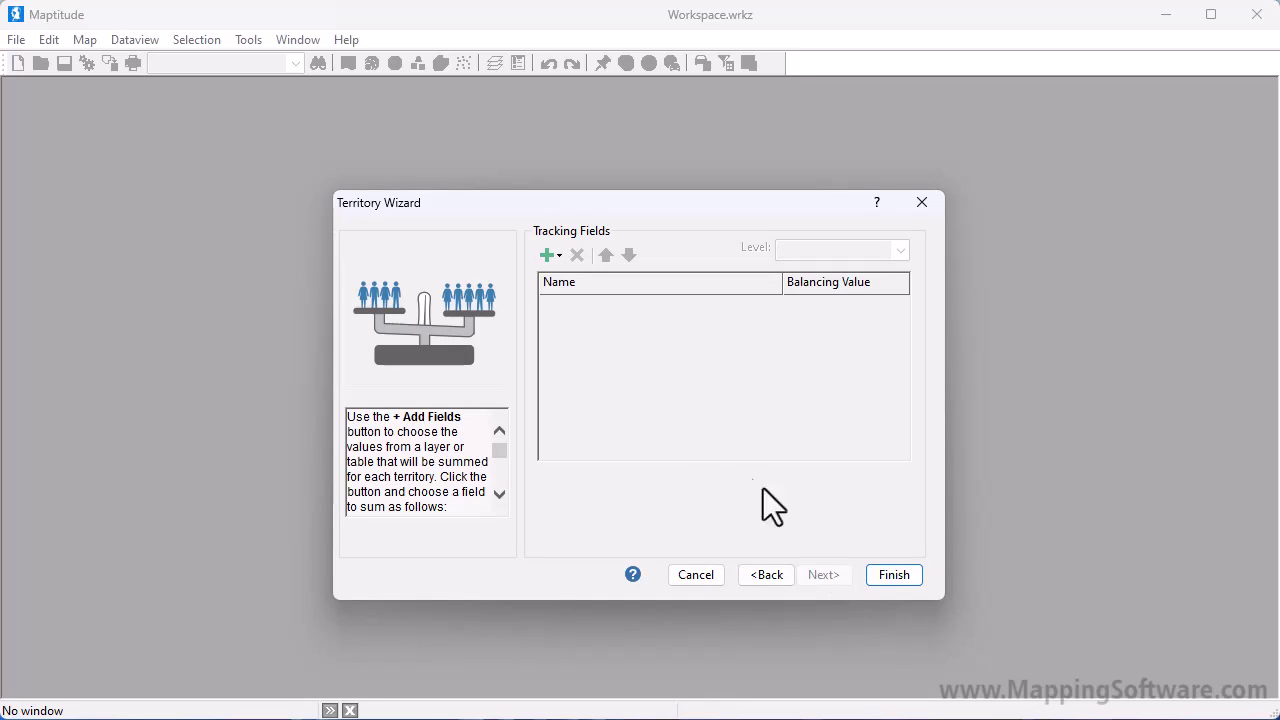
Track Total Buying Power and Population from the geography layer.
{"action": "left_click", "coordinate": [555, 259]}
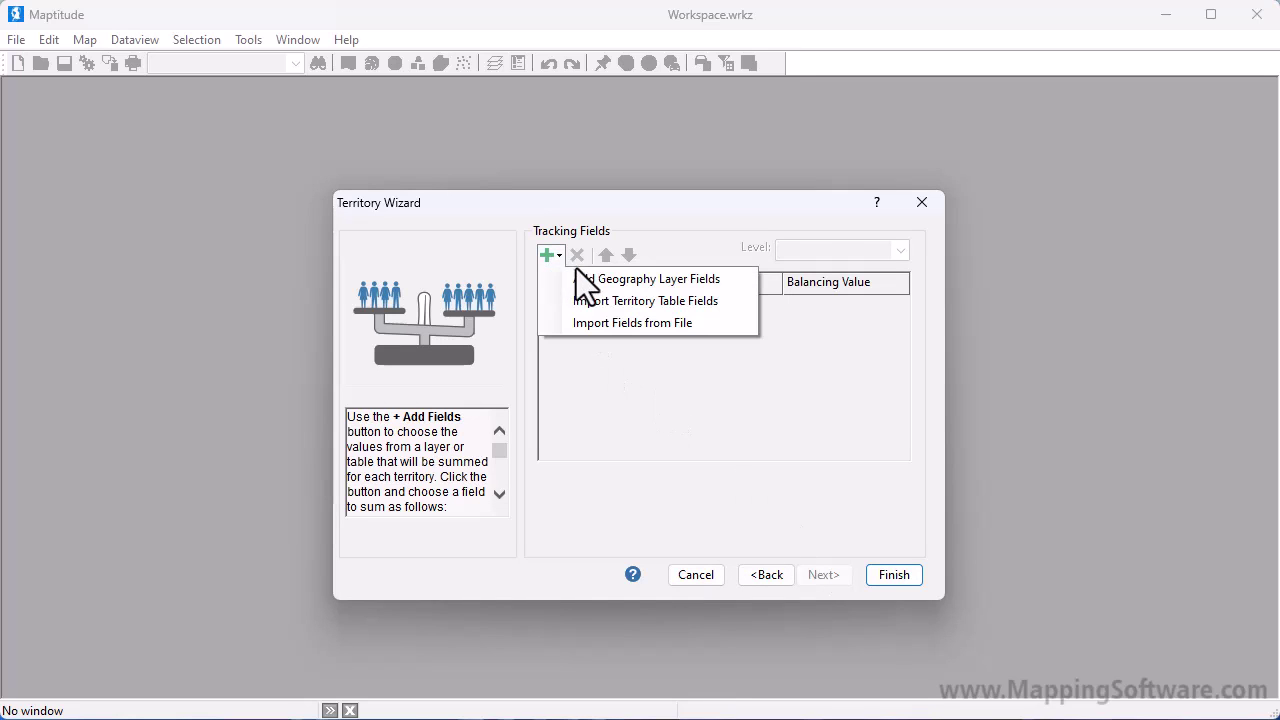
{"action": "left_click", "coordinate": [590, 281]}
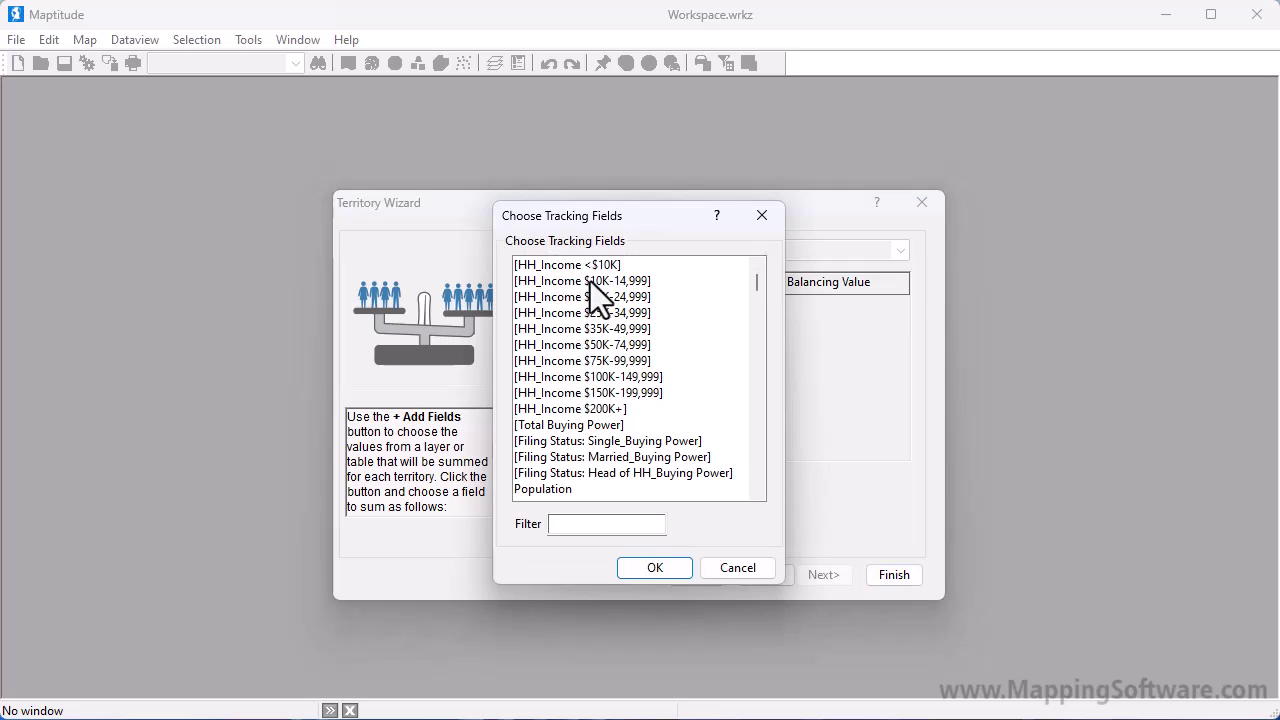
{"action": "left_click", "coordinate": [612, 425]}
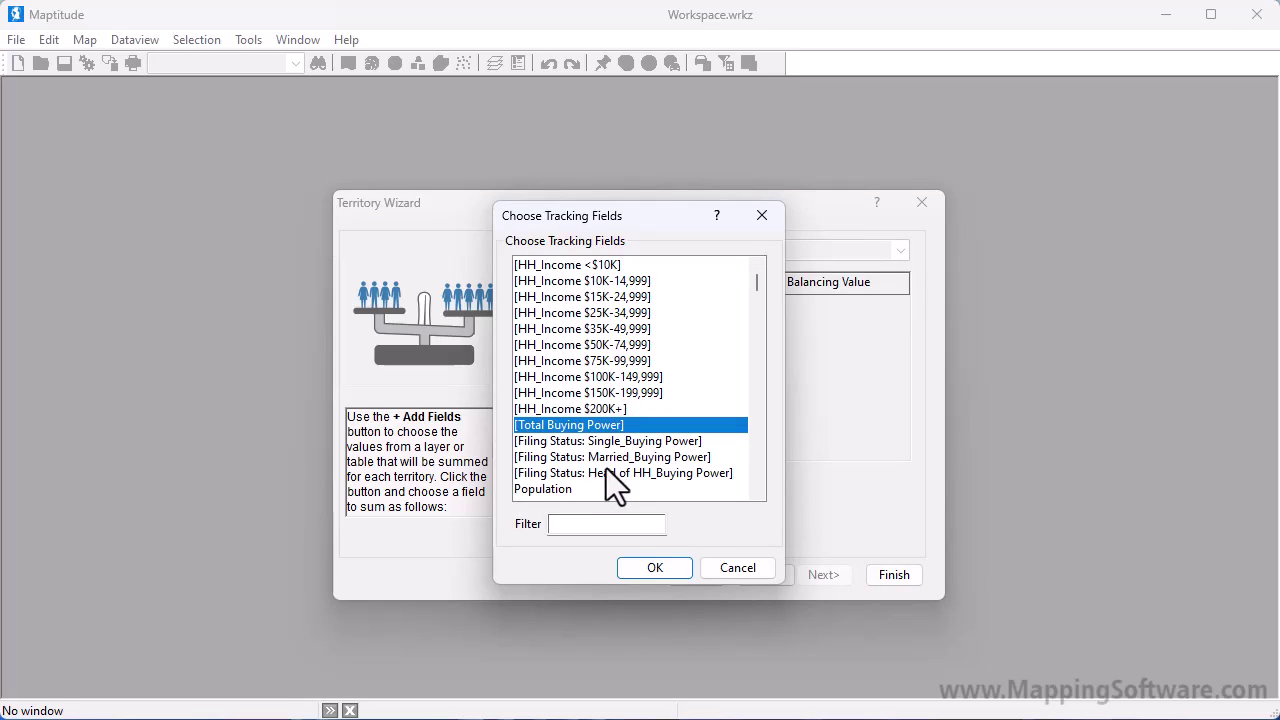
{"action": "left_click", "coordinate": [605, 488]}
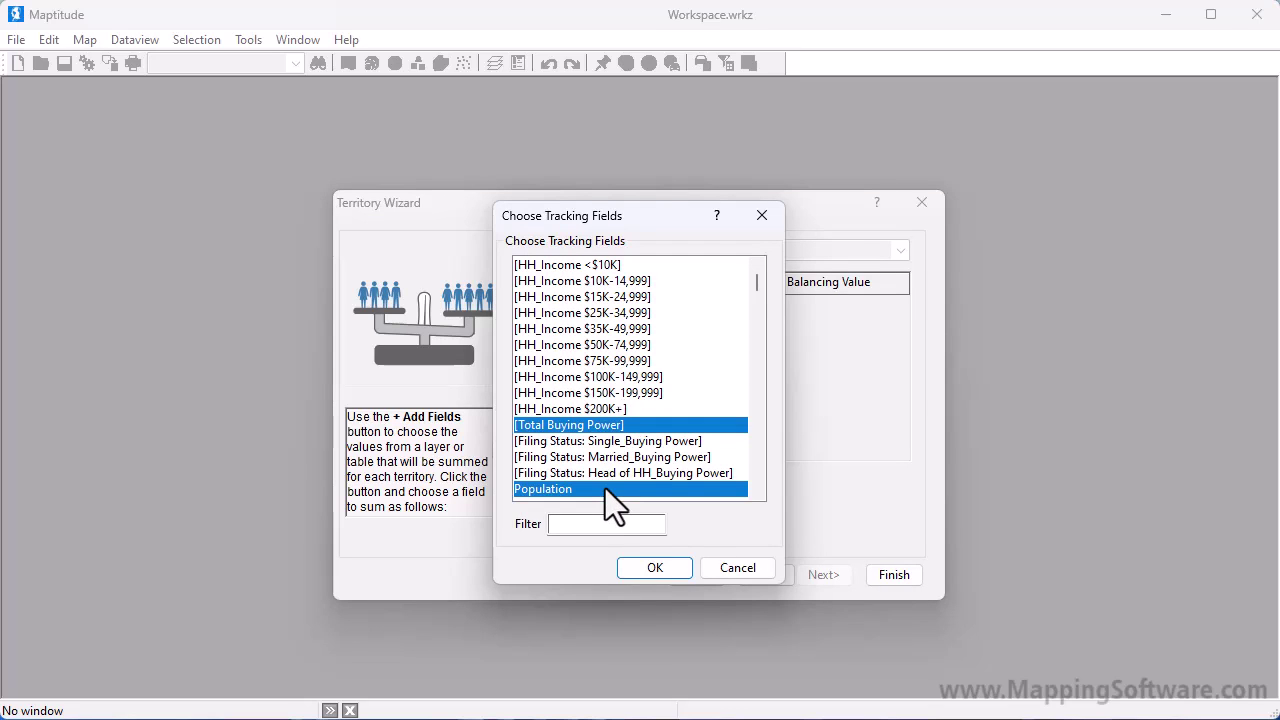
{"action": "left_click", "coordinate": [651, 566]}
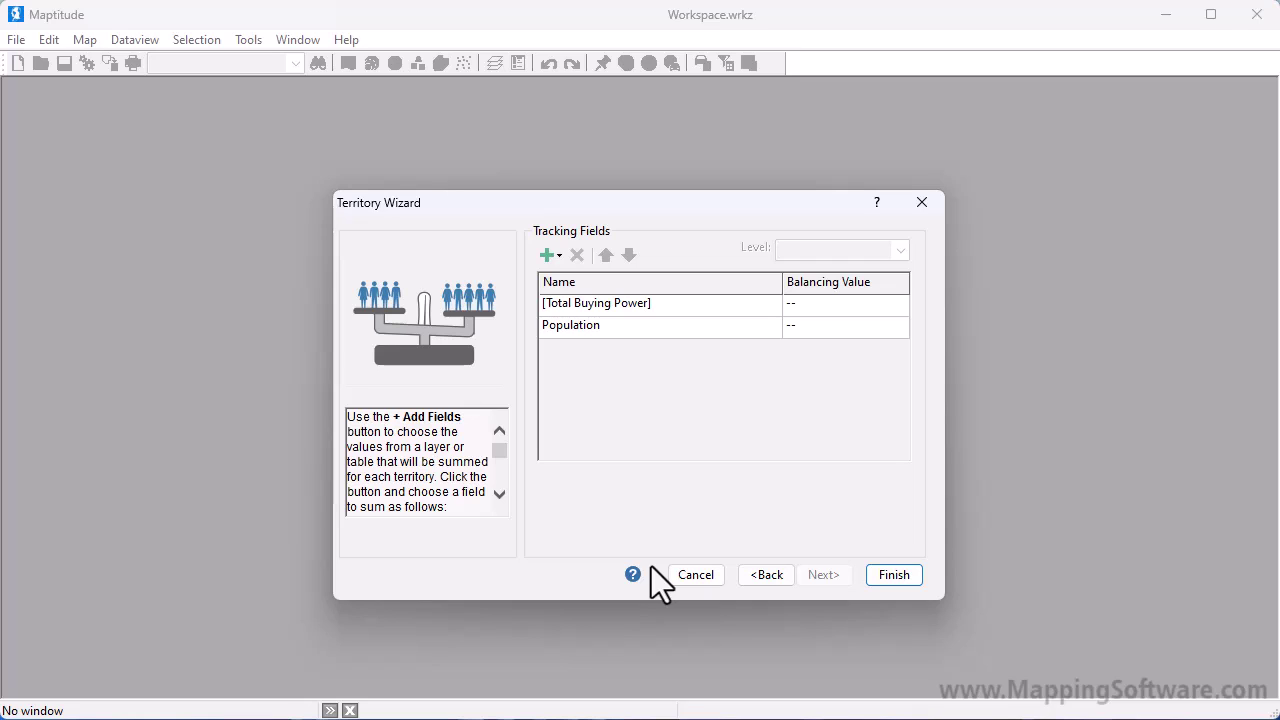
Import CUSTOMERS from the territory table as a tracking field and finish the wizard.
{"action": "left_click", "coordinate": [558, 262]}
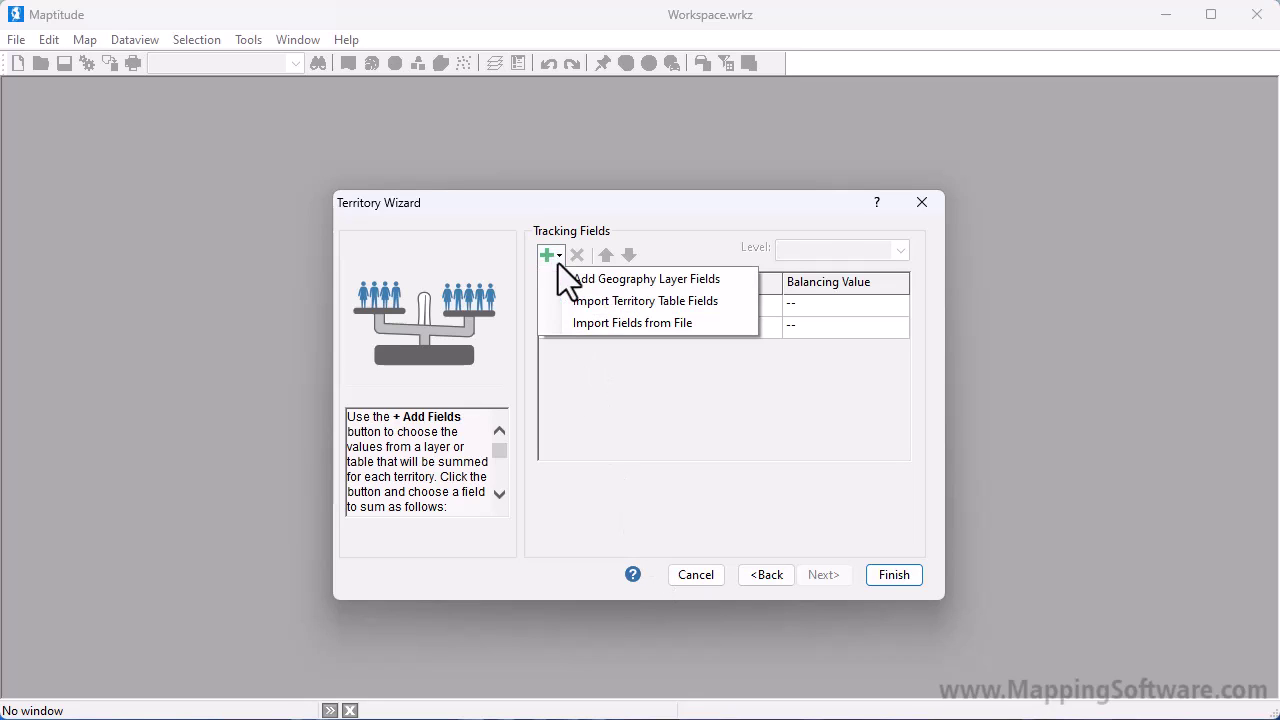
{"action": "left_click", "coordinate": [597, 301]}
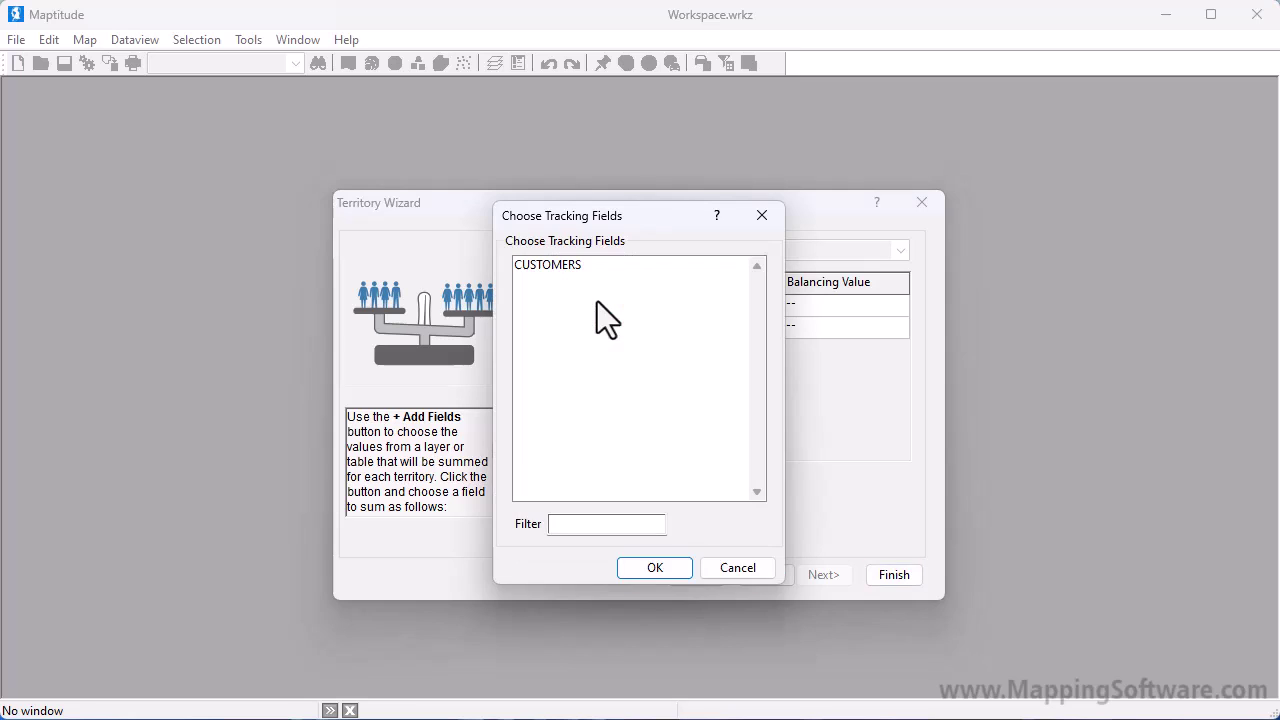
{"action": "left_click", "coordinate": [565, 268]}
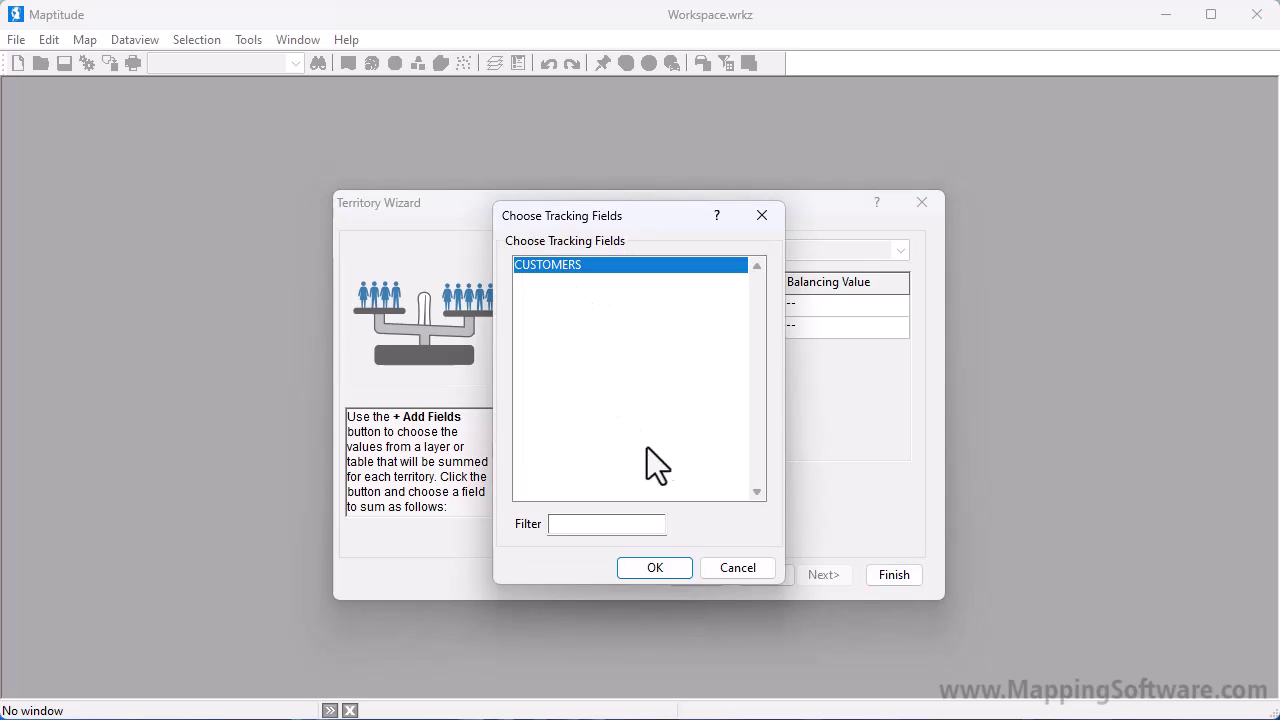
{"action": "left_click", "coordinate": [665, 564]}
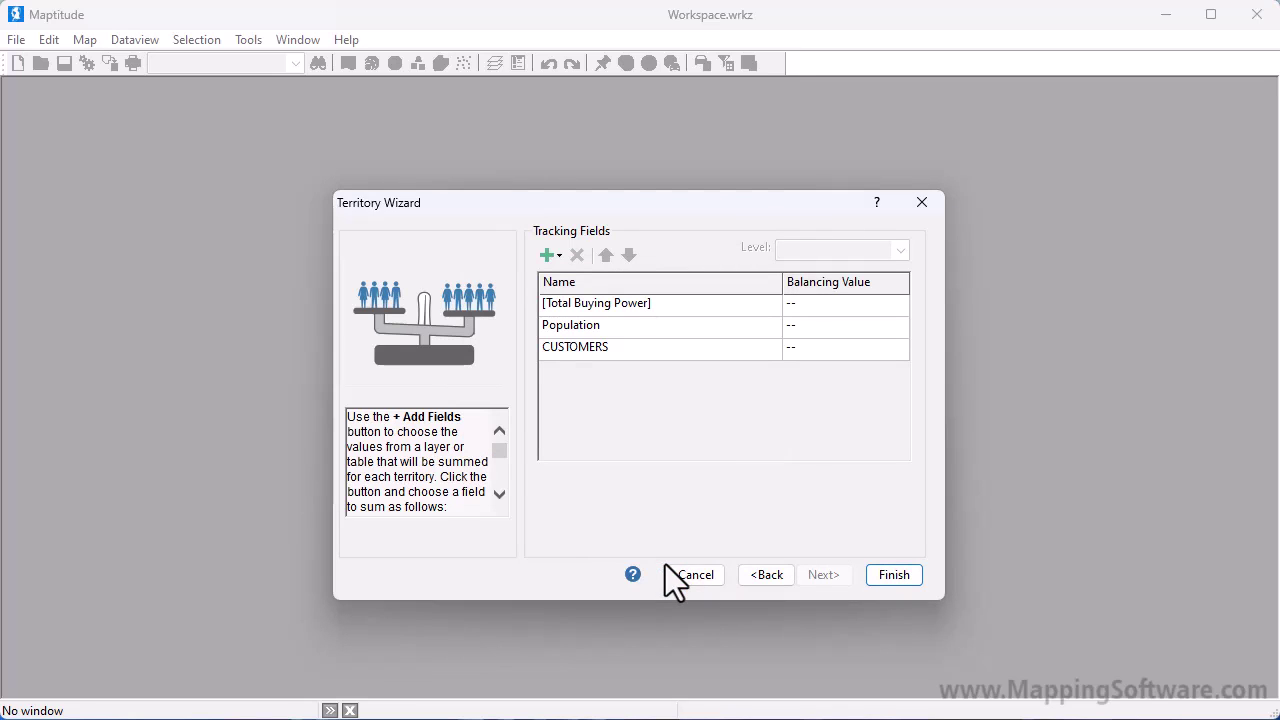
{"action": "left_click", "coordinate": [893, 575]}
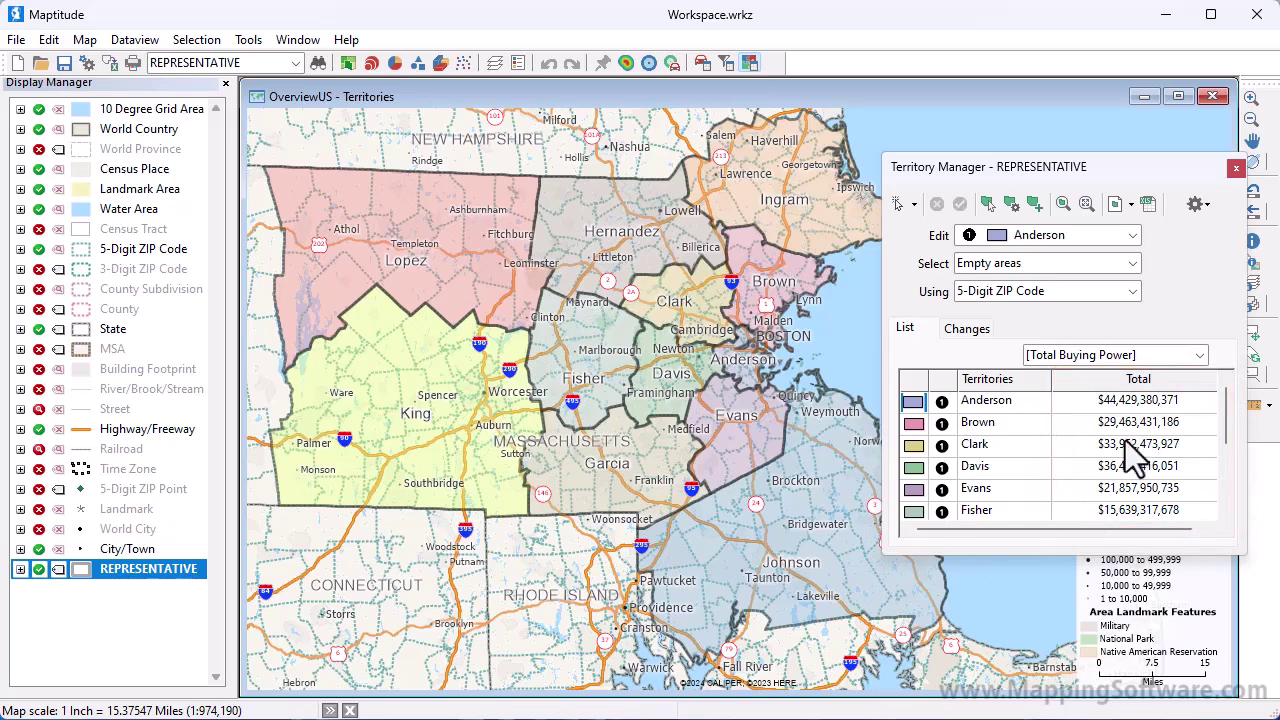
Switch the Territory Manager totals to Population, then to CUSTOMERS, e.g. Anderson 1,125 and Brown 606.
{"action": "left_click", "coordinate": [1199, 355]}
{"action": "left_click", "coordinate": [1180, 391]}
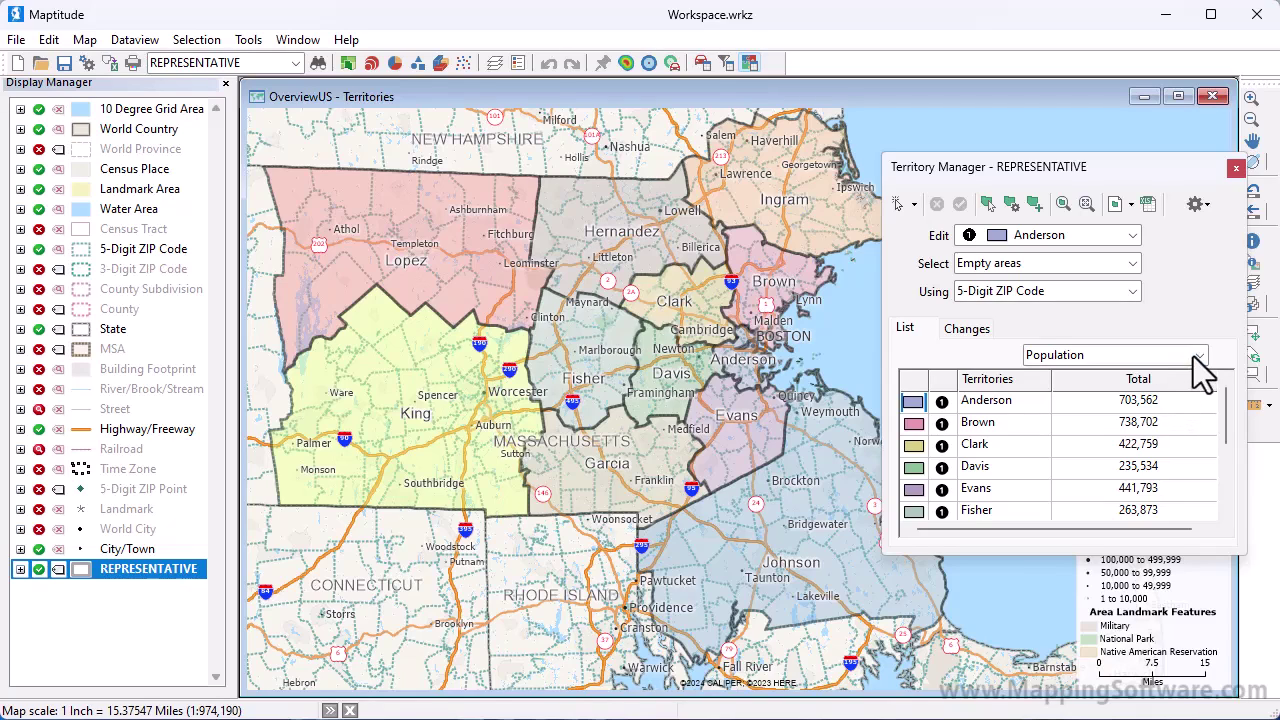
{"action": "left_click", "coordinate": [1196, 356]}
{"action": "left_click", "coordinate": [1177, 405]}
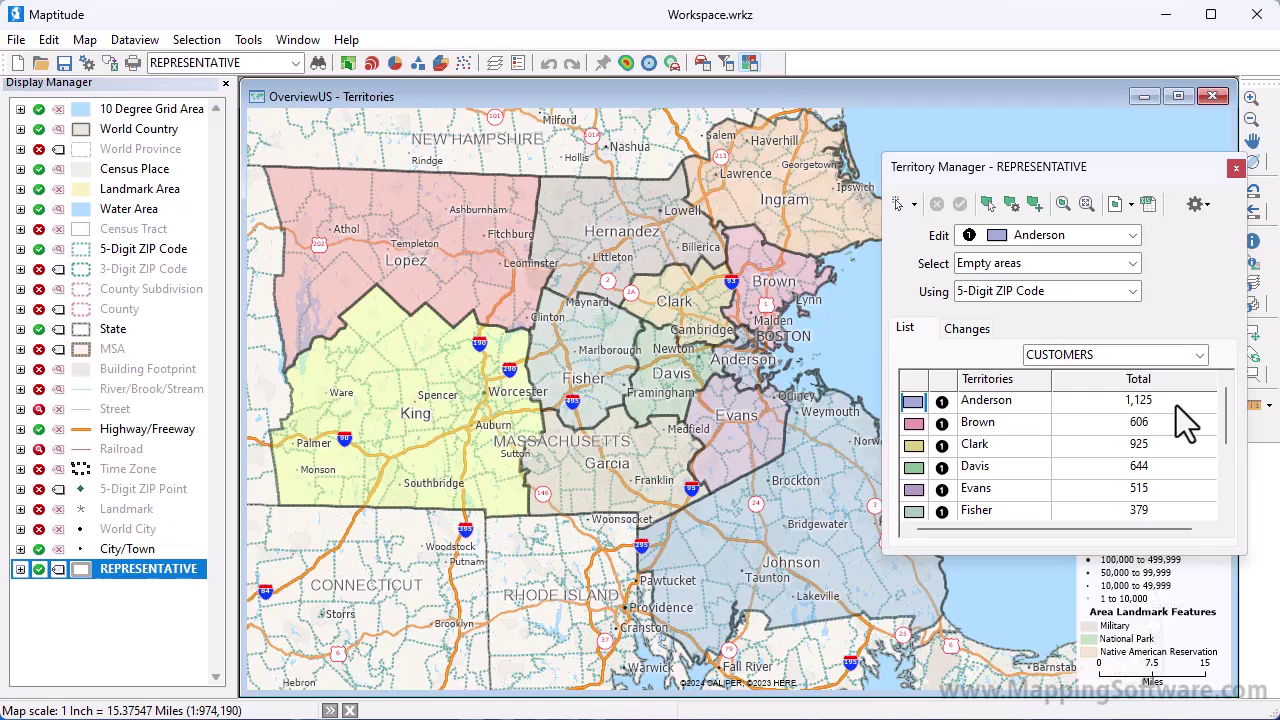
Close the Massachusetts territory workspace, discarding its changes.
{"action": "left_click", "coordinate": [18, 38]}
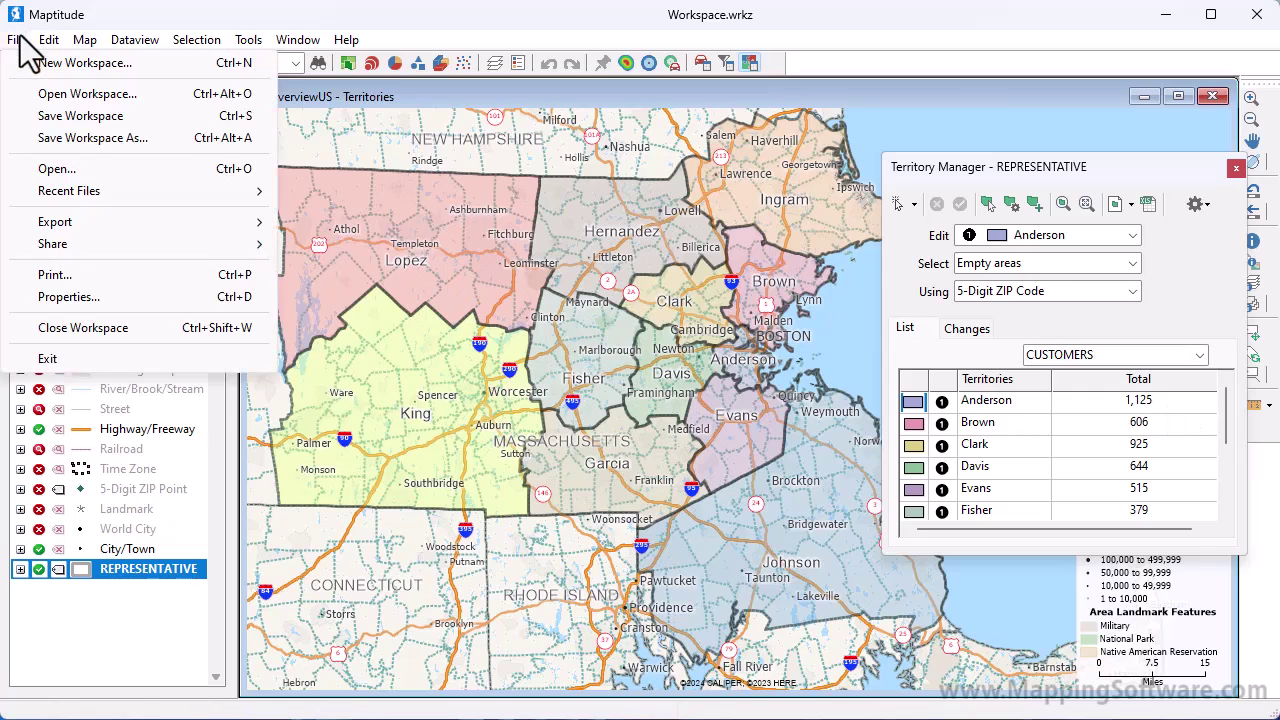
{"action": "left_click", "coordinate": [96, 325]}
{"action": "left_click", "coordinate": [680, 408]}
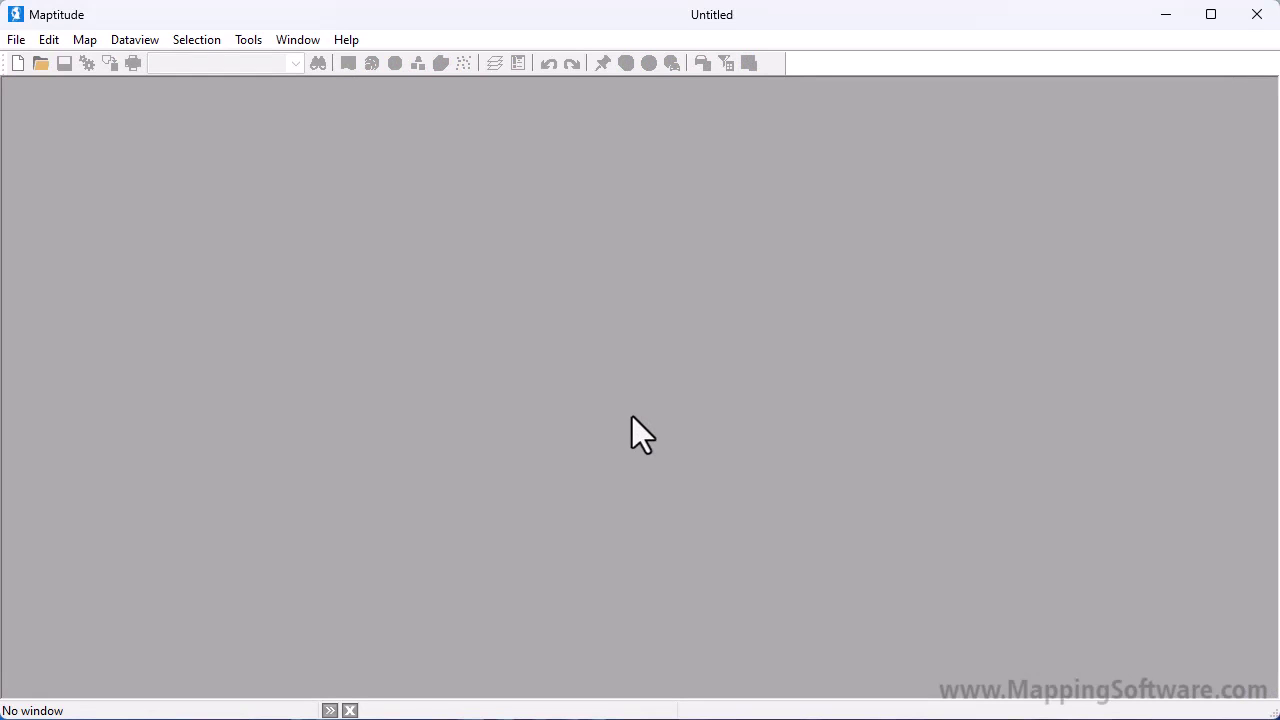
Open the saved Denver Customers workspace.
{"action": "left_click", "coordinate": [16, 39]}
{"action": "left_click", "coordinate": [70, 93]}
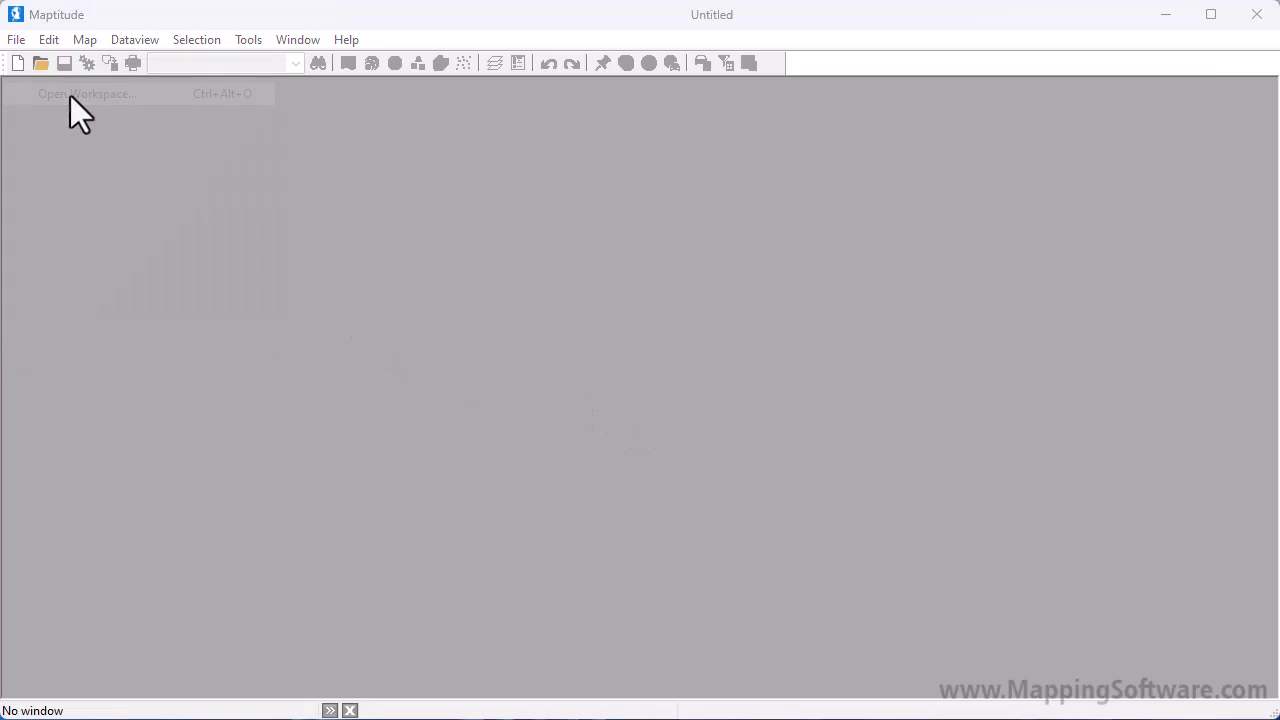
{"action": "left_click", "coordinate": [688, 240]}
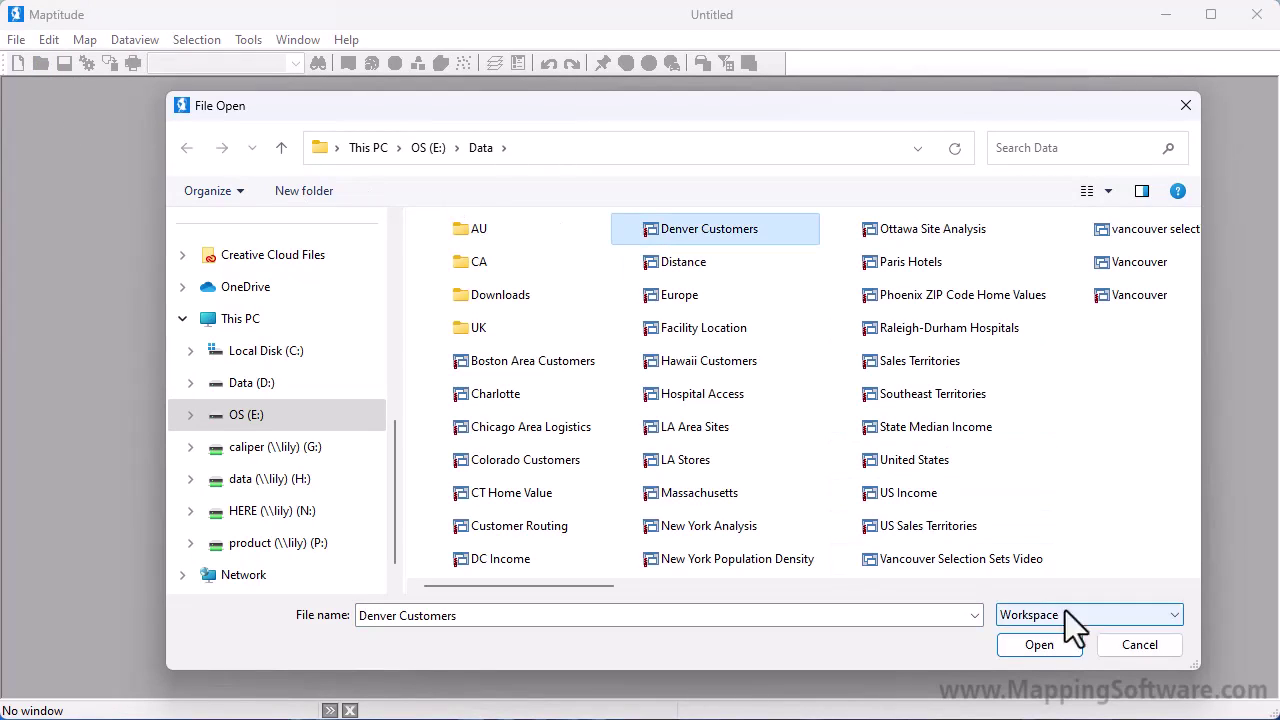
{"action": "left_click", "coordinate": [1031, 646]}
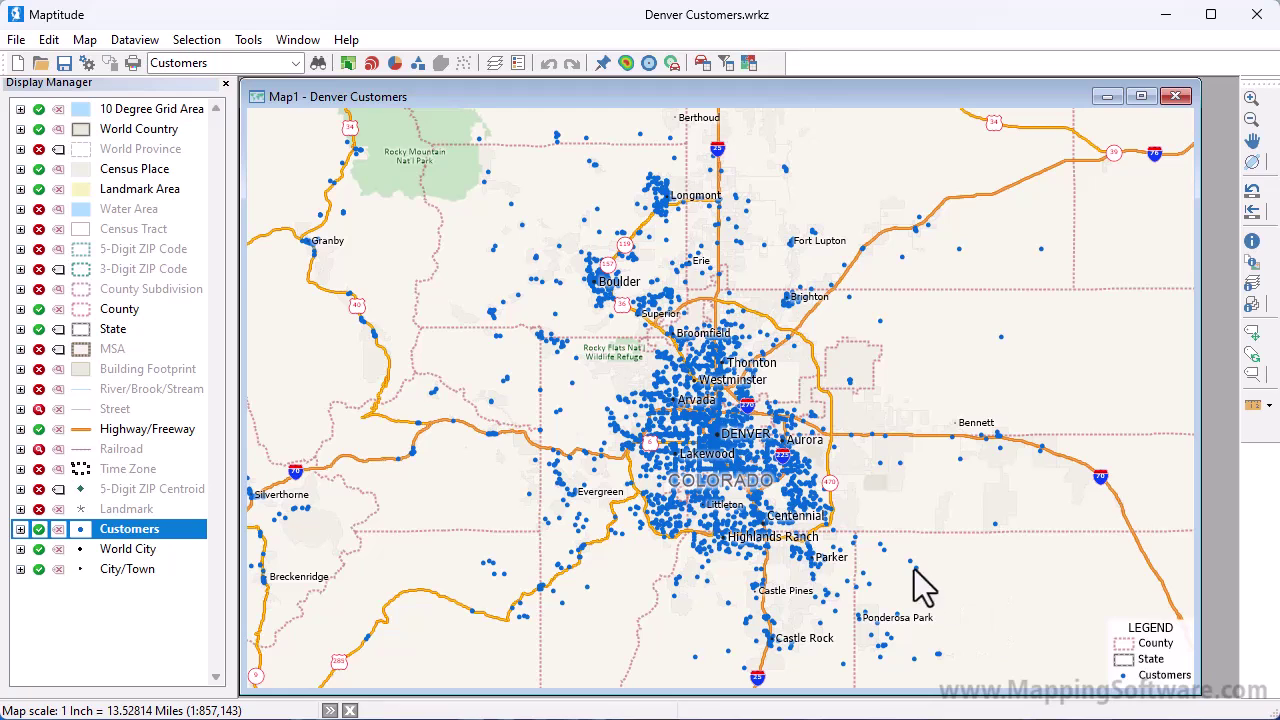
Apply a colour theme to the Customers layer by the Territory field: Downtown, Northeast, Northwest, South.
{"action": "left_click", "coordinate": [347, 63]}
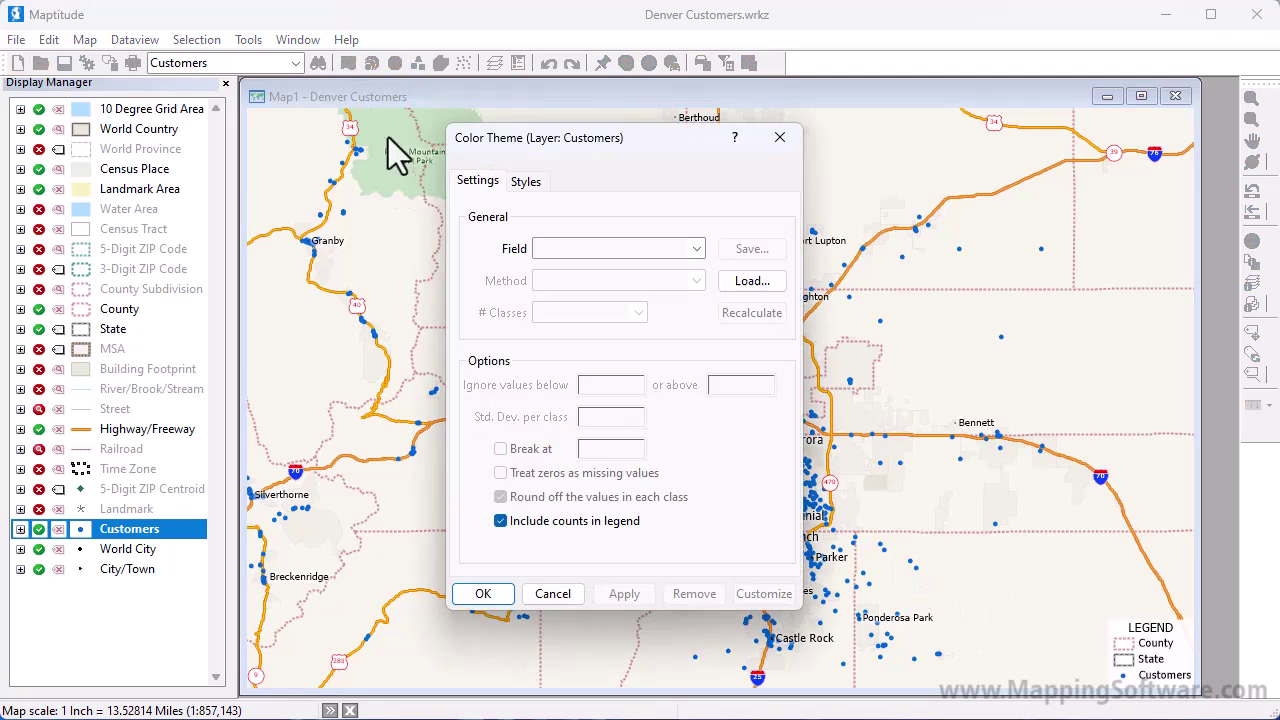
{"action": "left_click", "coordinate": [569, 257]}
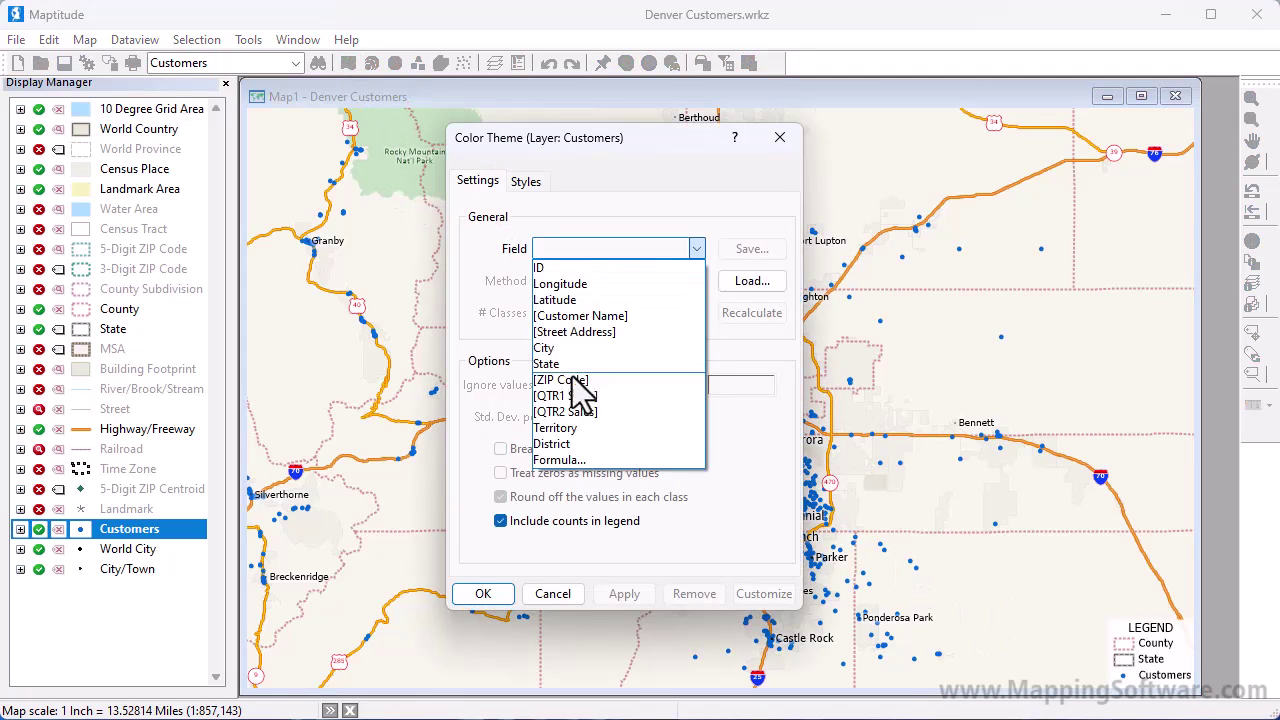
{"action": "left_click", "coordinate": [568, 431]}
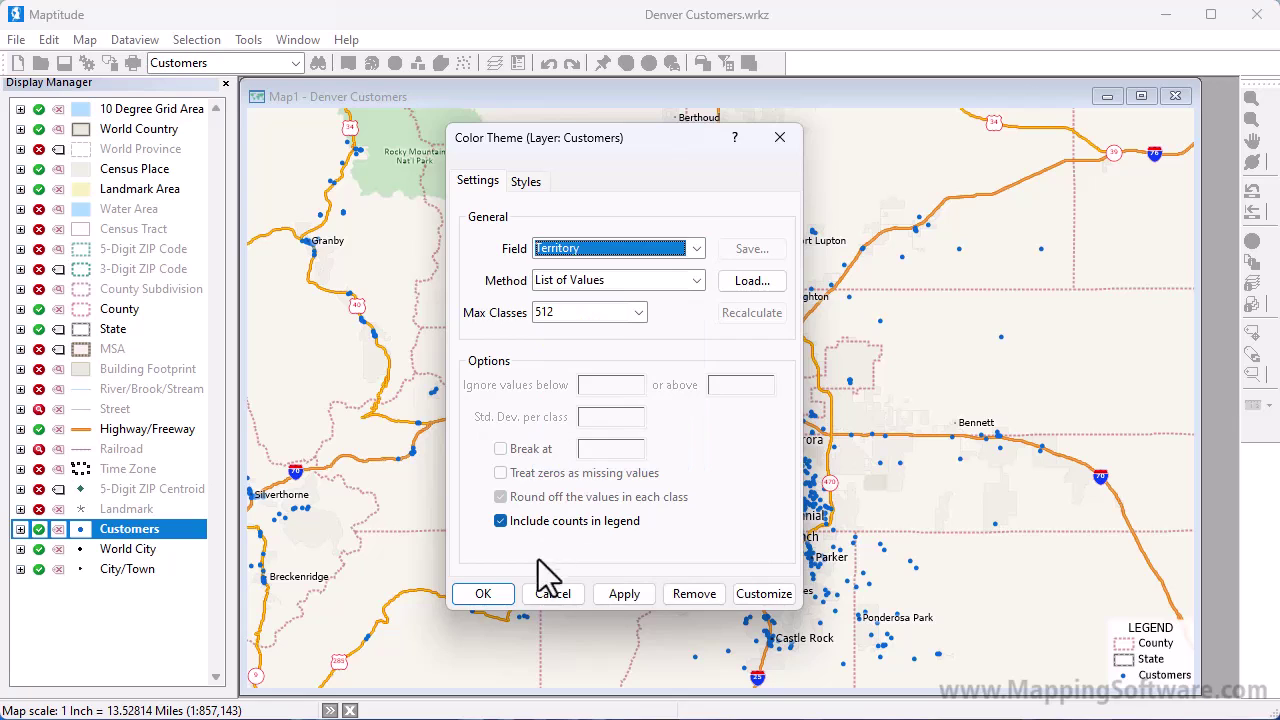
{"action": "left_click", "coordinate": [497, 597]}
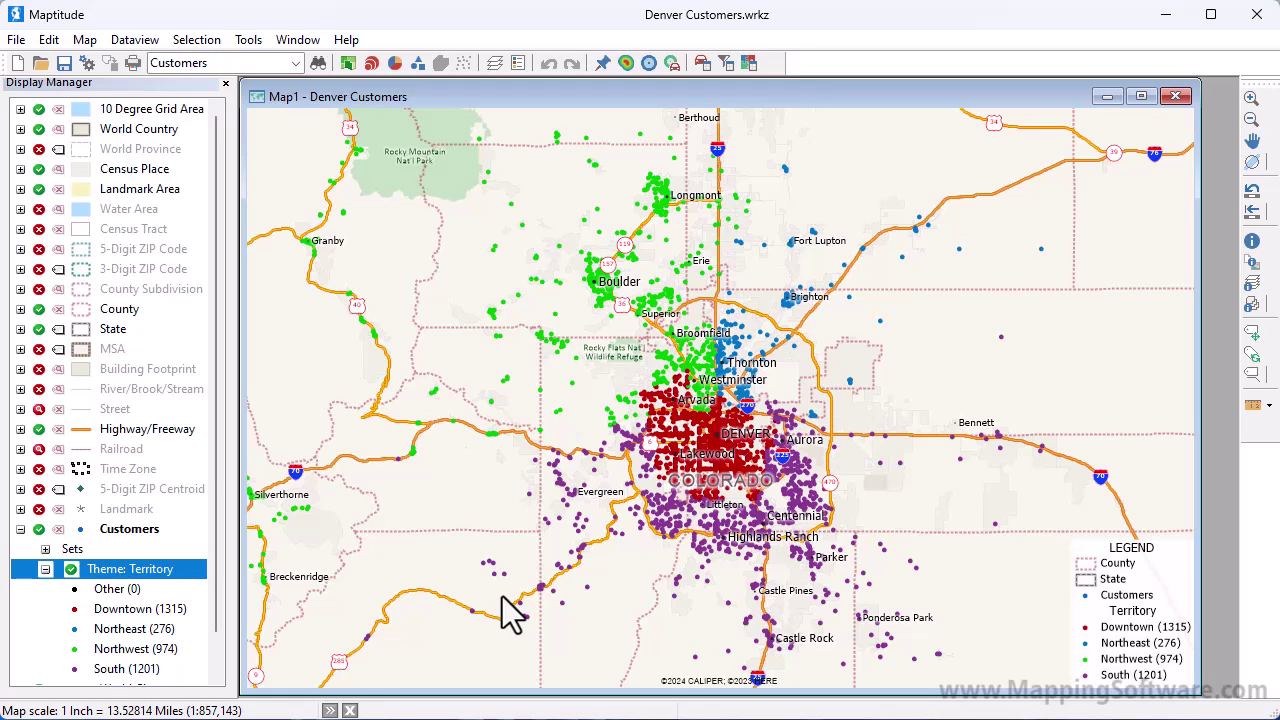
Start a new territory layer built from the existing Customers point layer.
{"action": "left_click", "coordinate": [92, 41]}
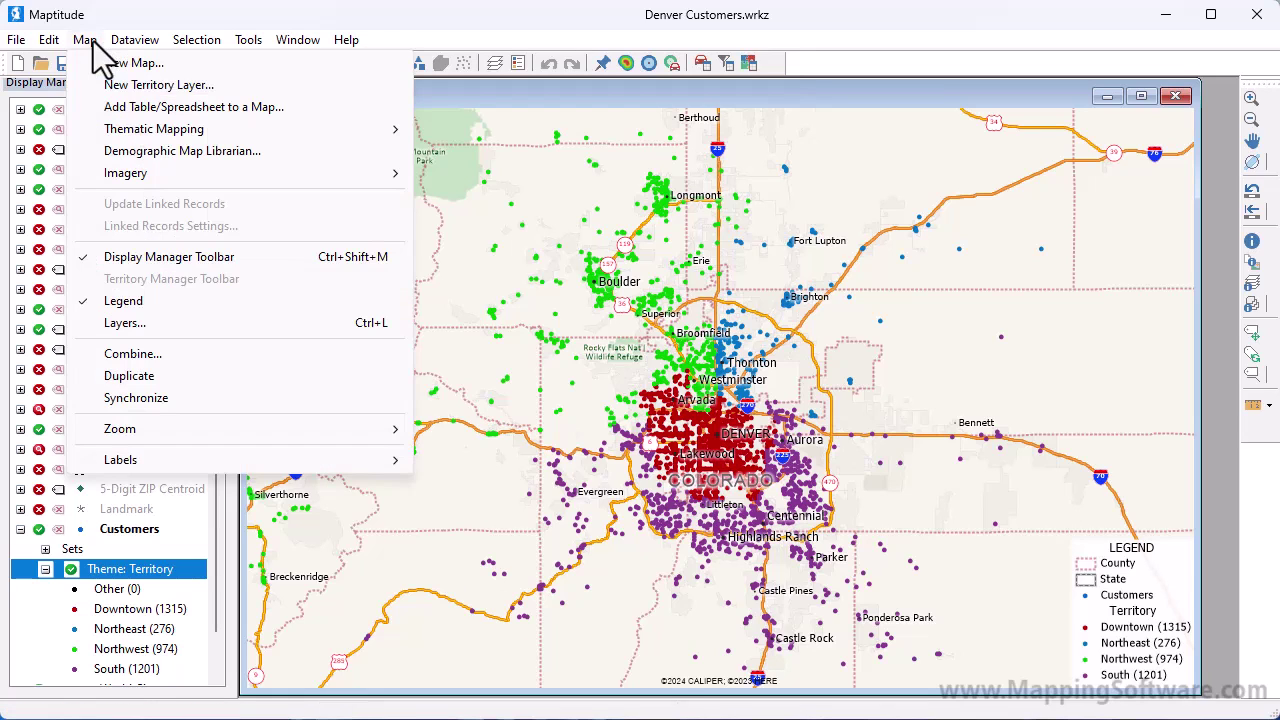
{"action": "left_click", "coordinate": [127, 90]}
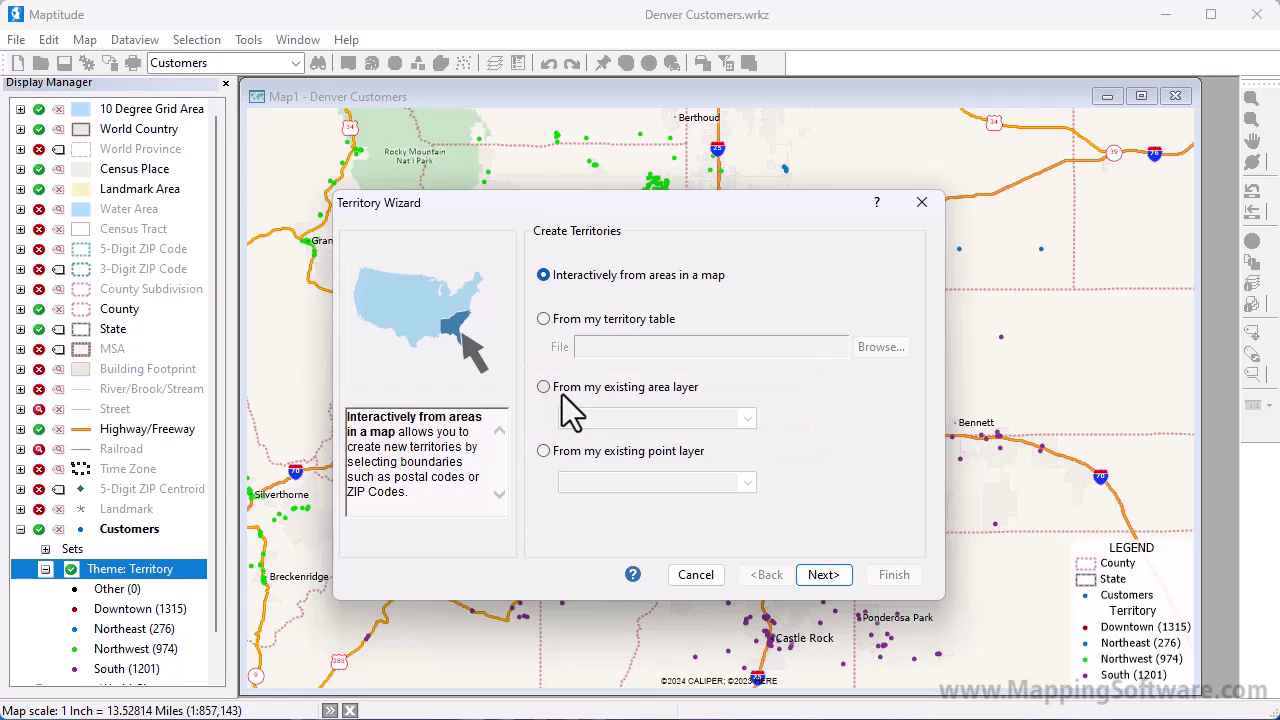
{"action": "left_click", "coordinate": [584, 451]}
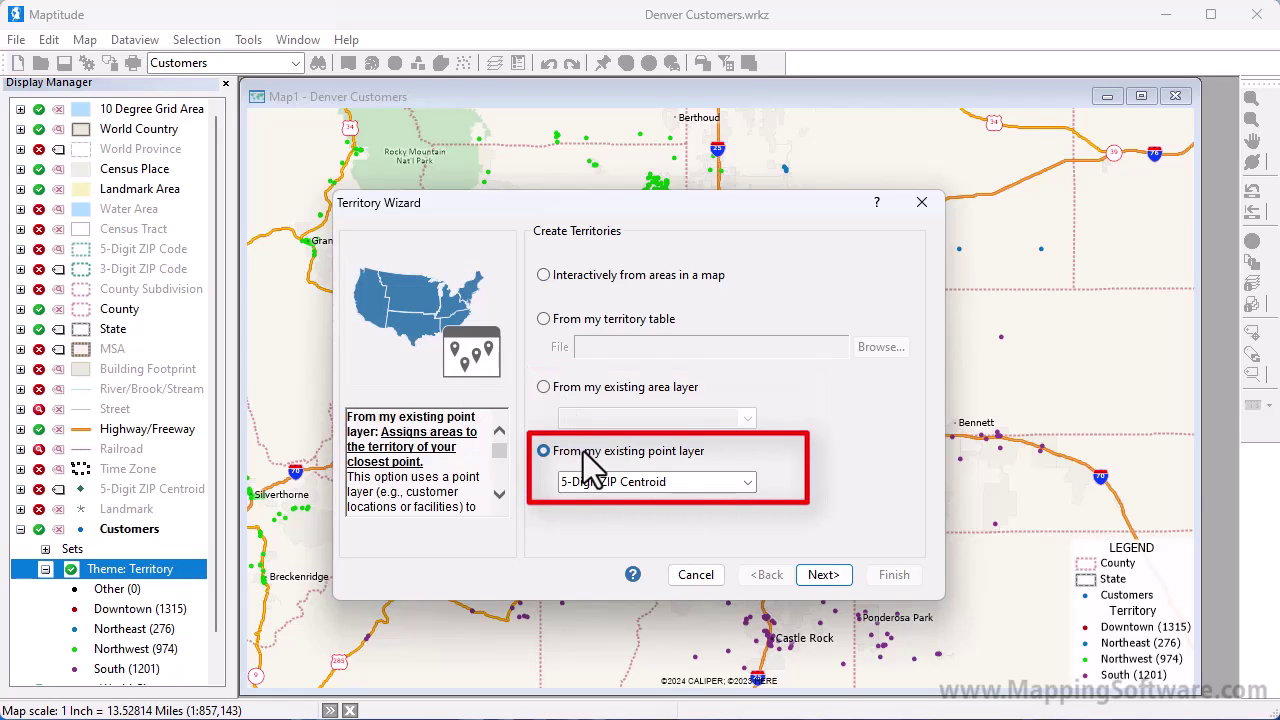
{"action": "left_click", "coordinate": [603, 482]}
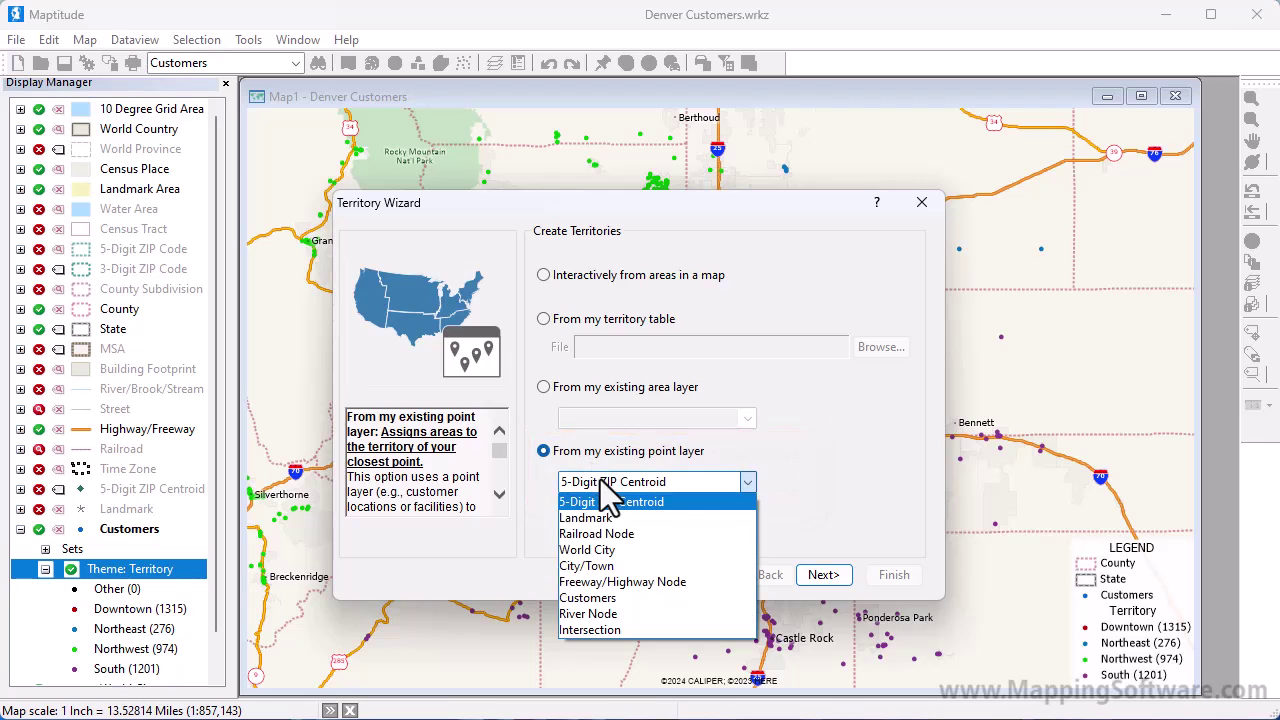
{"action": "left_click", "coordinate": [622, 598]}
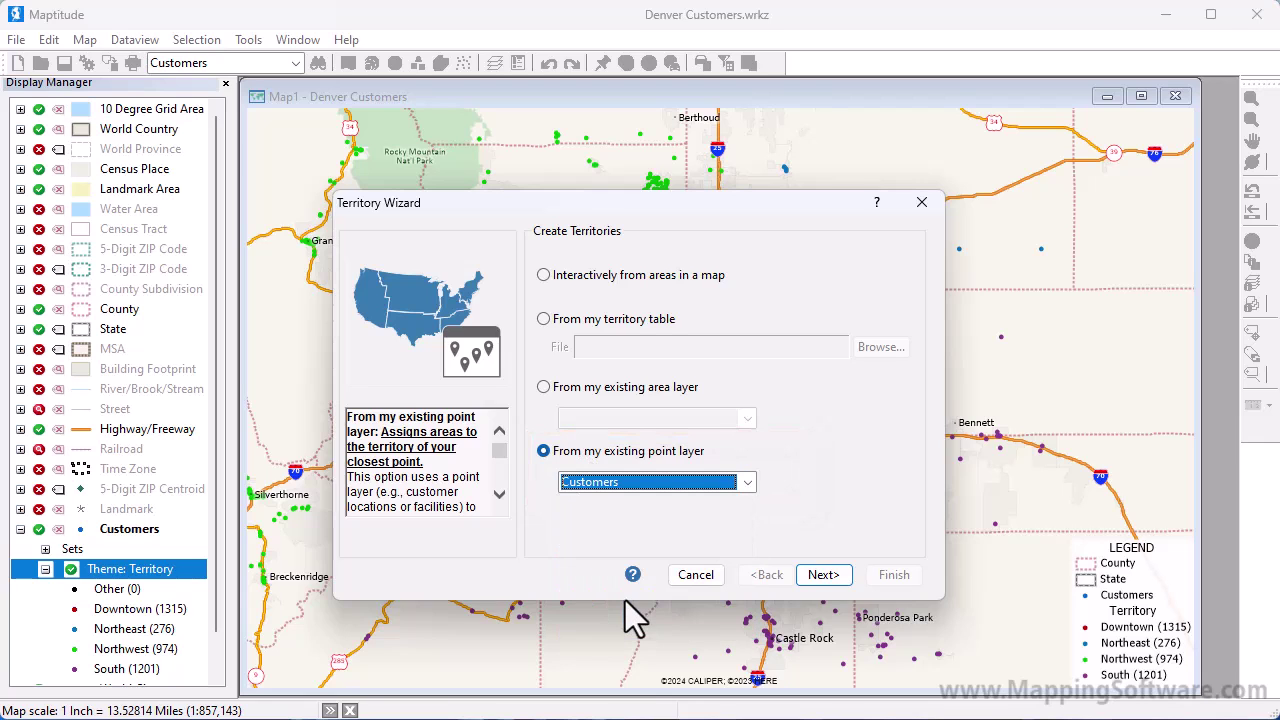
{"action": "left_click", "coordinate": [823, 575]}
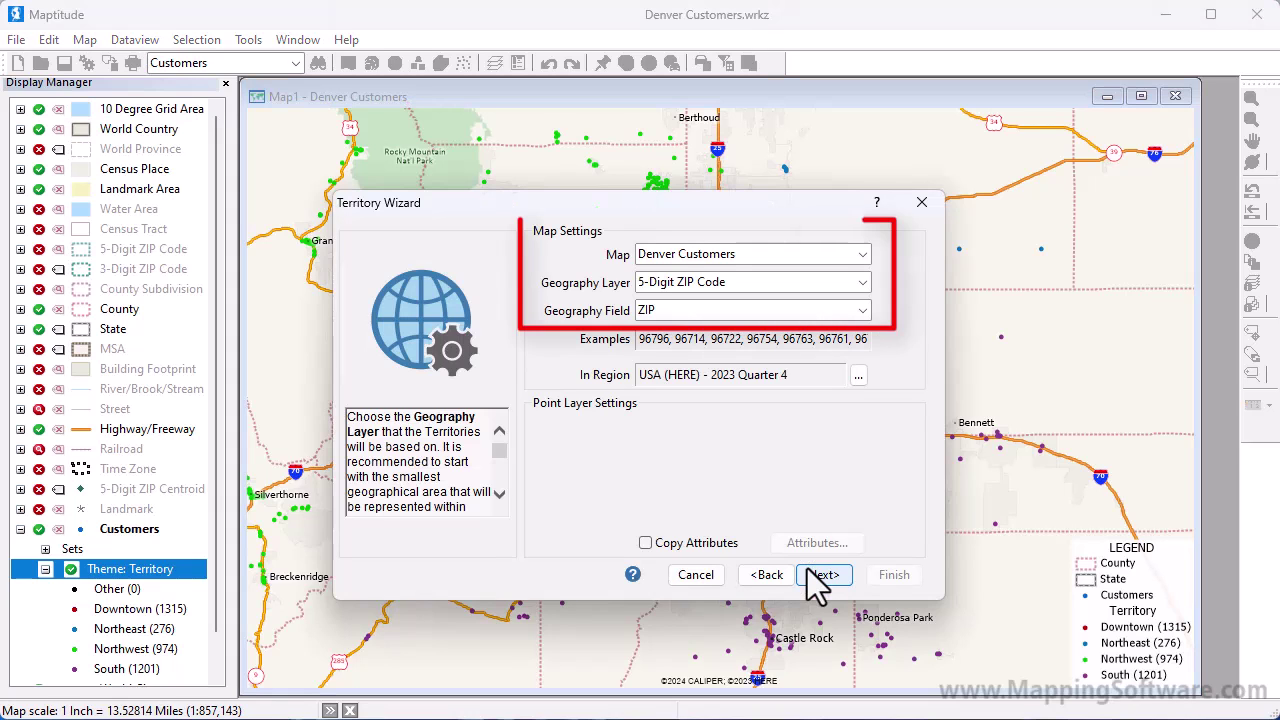
Add a District level above the territories in the hierarchy.
{"action": "left_click", "coordinate": [812, 573]}
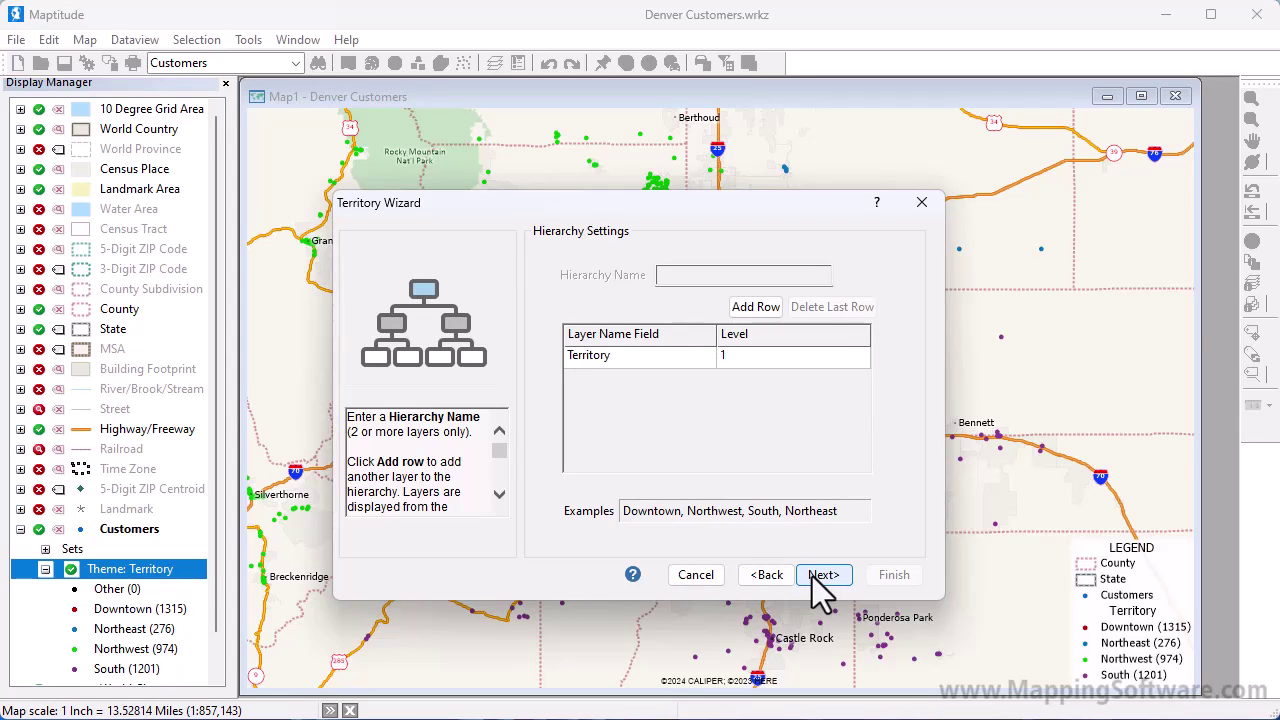
{"action": "left_click", "coordinate": [748, 309]}
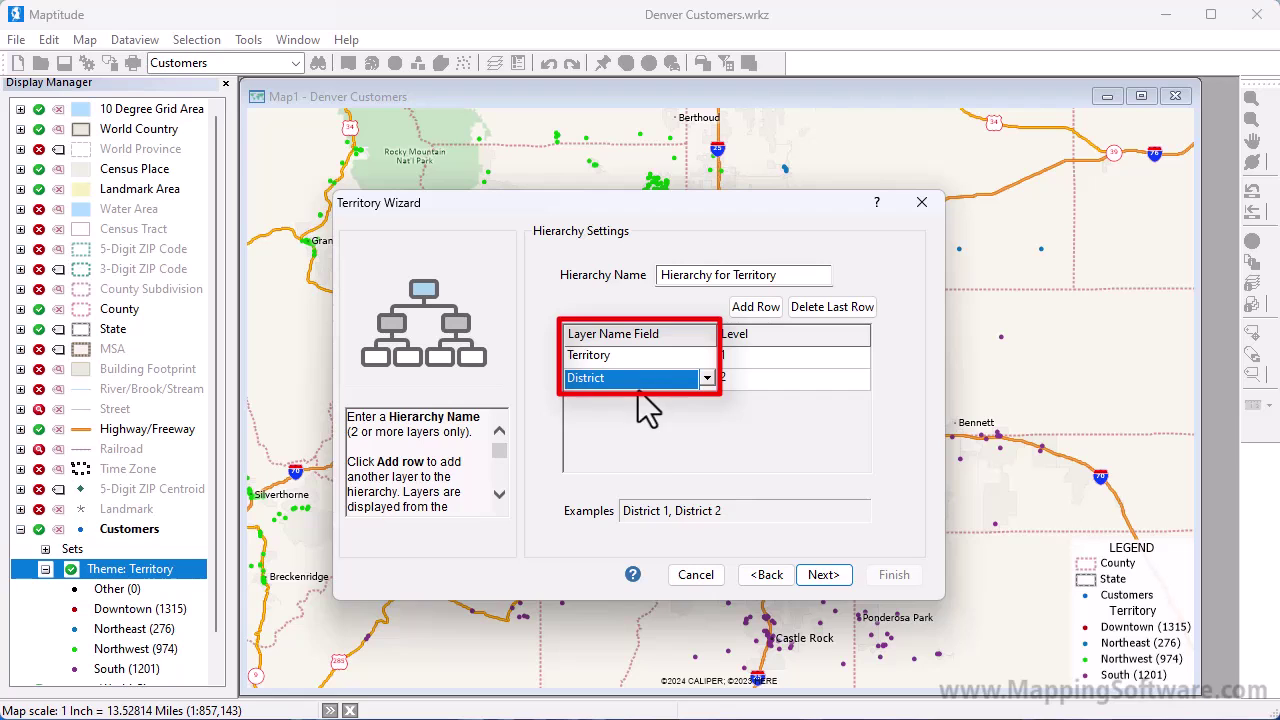
{"action": "left_click", "coordinate": [822, 575]}
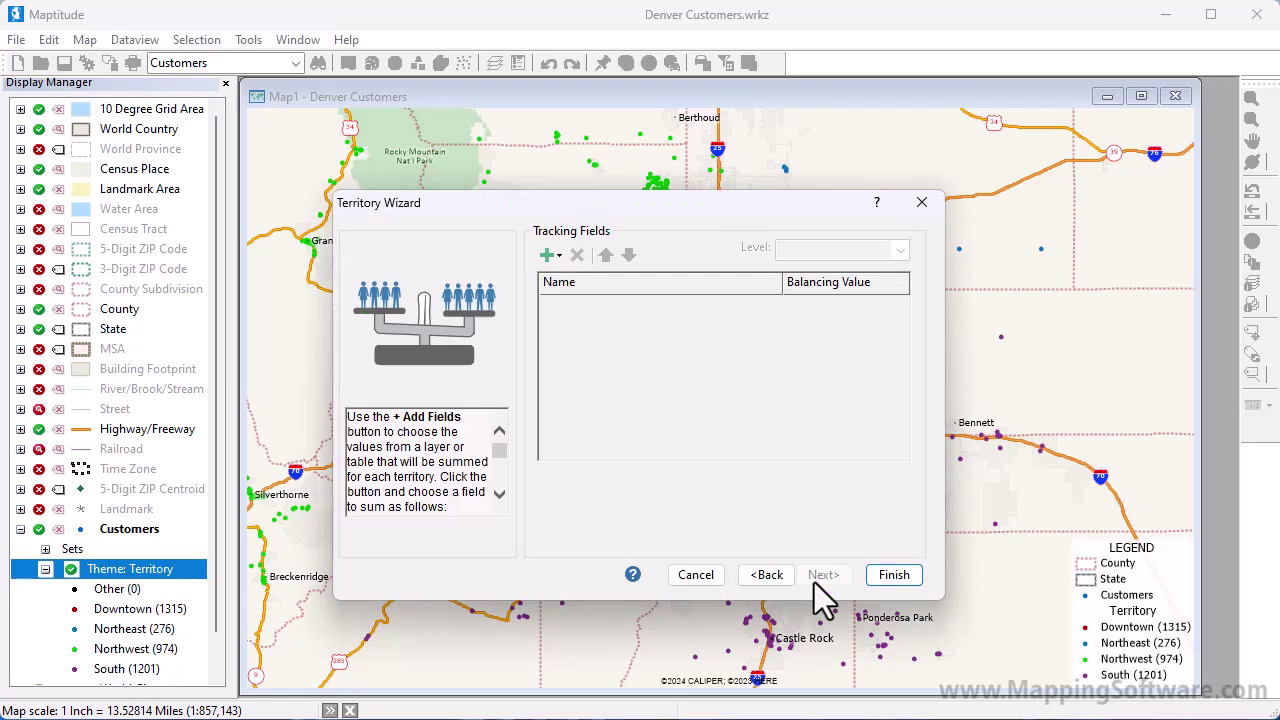
Track Population from the geography layer and finish creating the Denver territories.
{"action": "left_click", "coordinate": [553, 256]}
{"action": "left_click", "coordinate": [573, 277]}
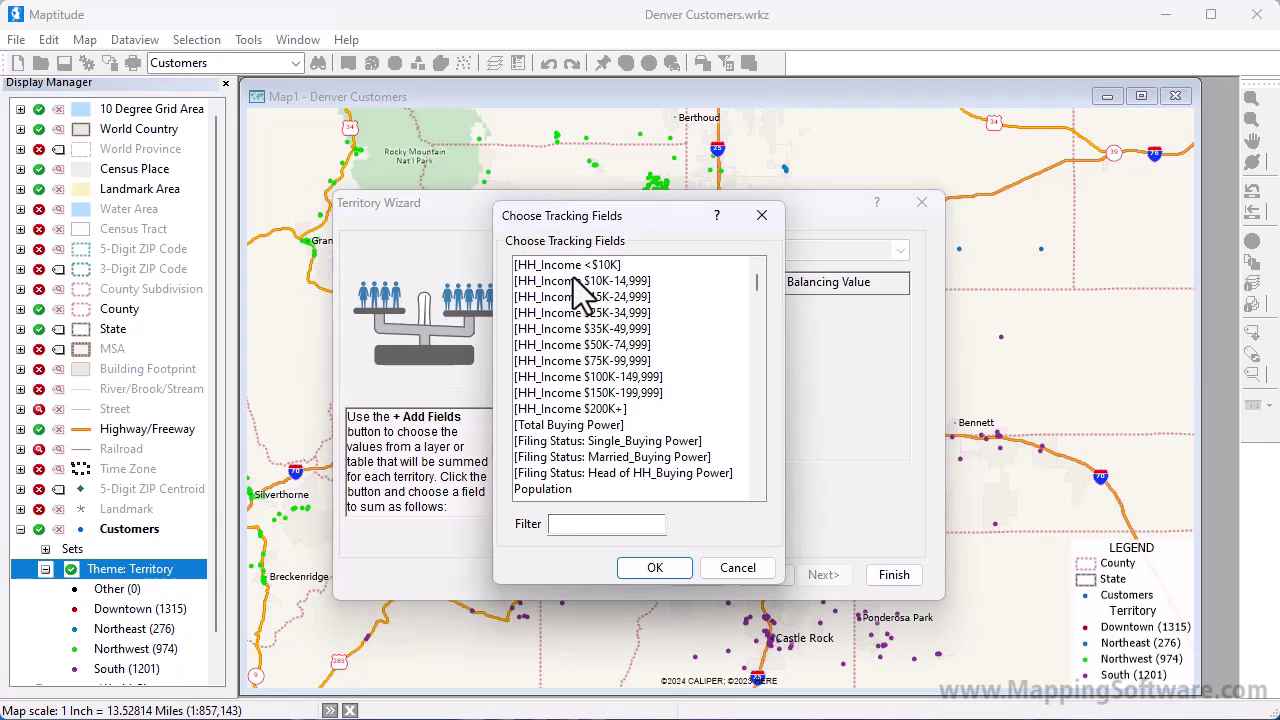
{"action": "left_click", "coordinate": [579, 488]}
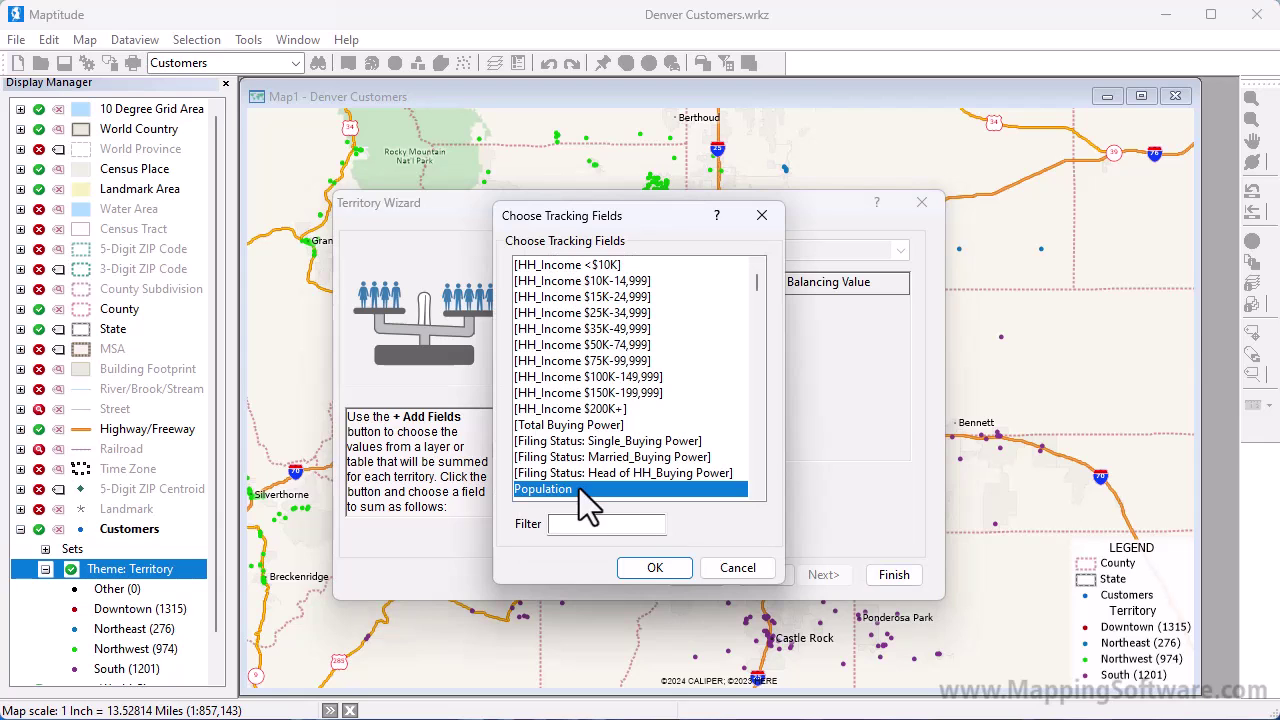
{"action": "left_click", "coordinate": [652, 568]}
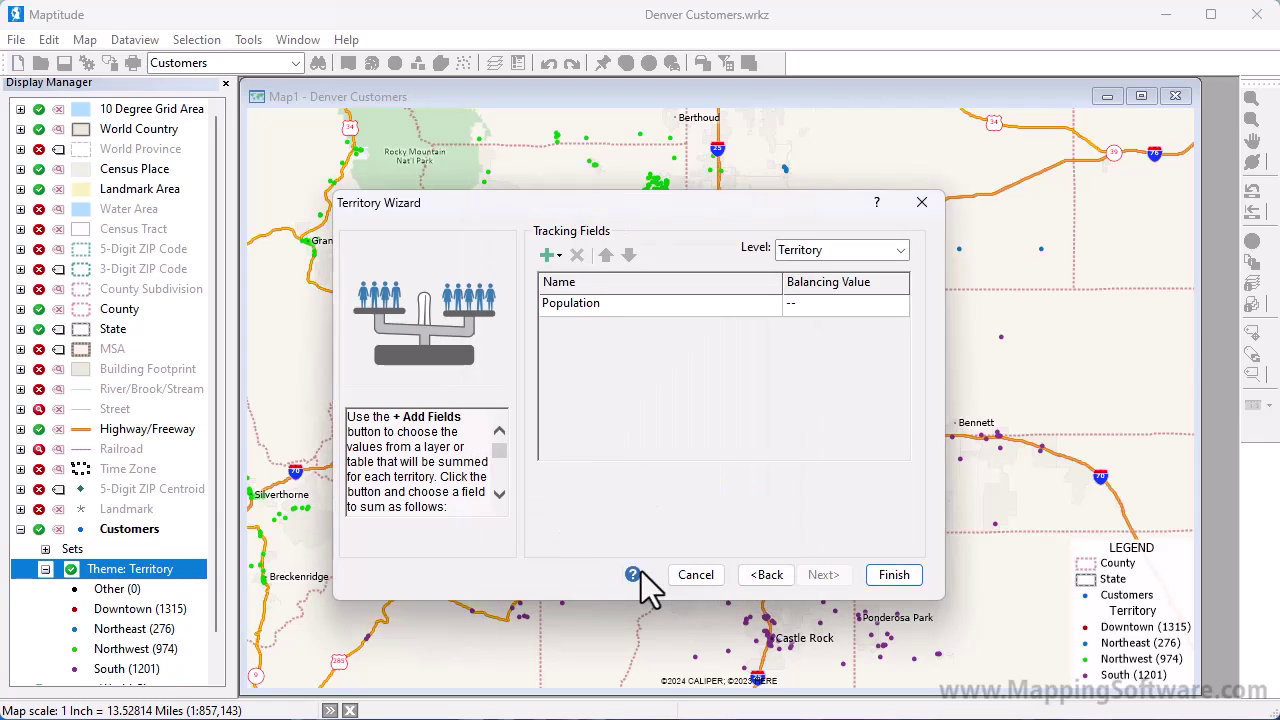
{"action": "left_click", "coordinate": [897, 575]}
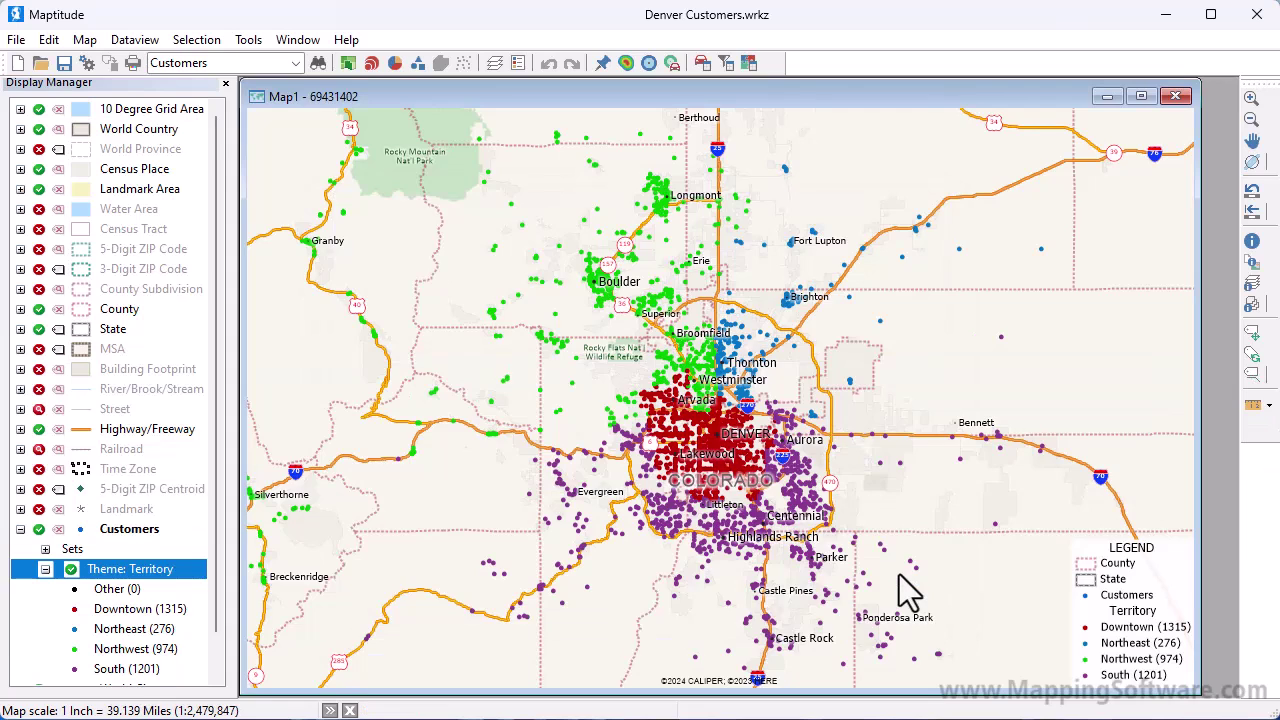